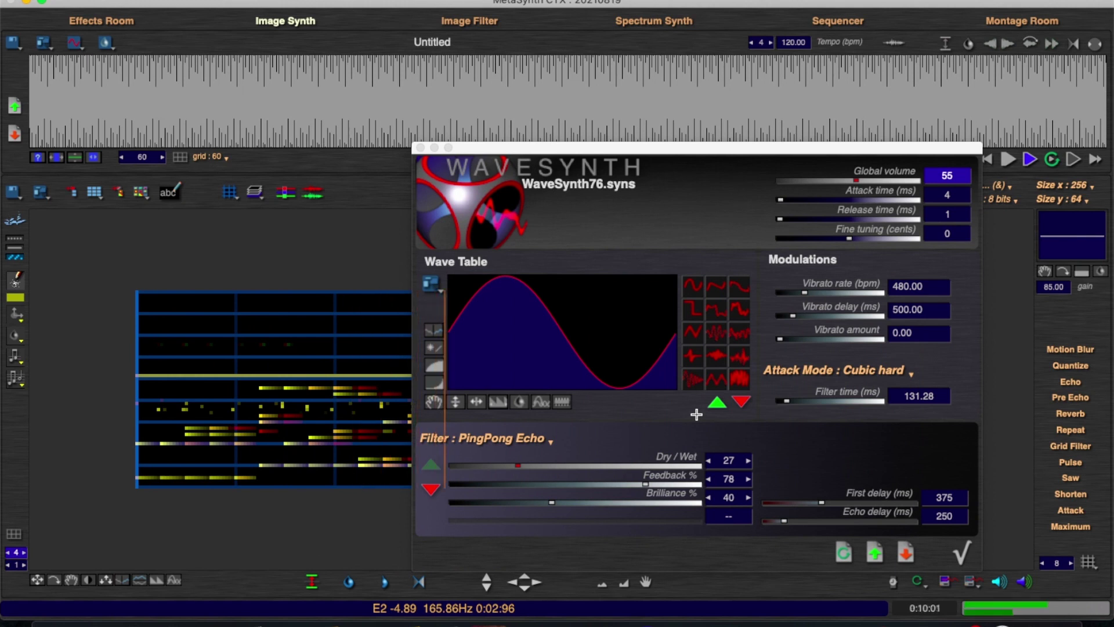
Step: Set the PingPong Echo filter's dry/wet mix to 52 and the WaveSynth's global volume to 56
{"action": "left_click", "coordinate": [518, 463]}
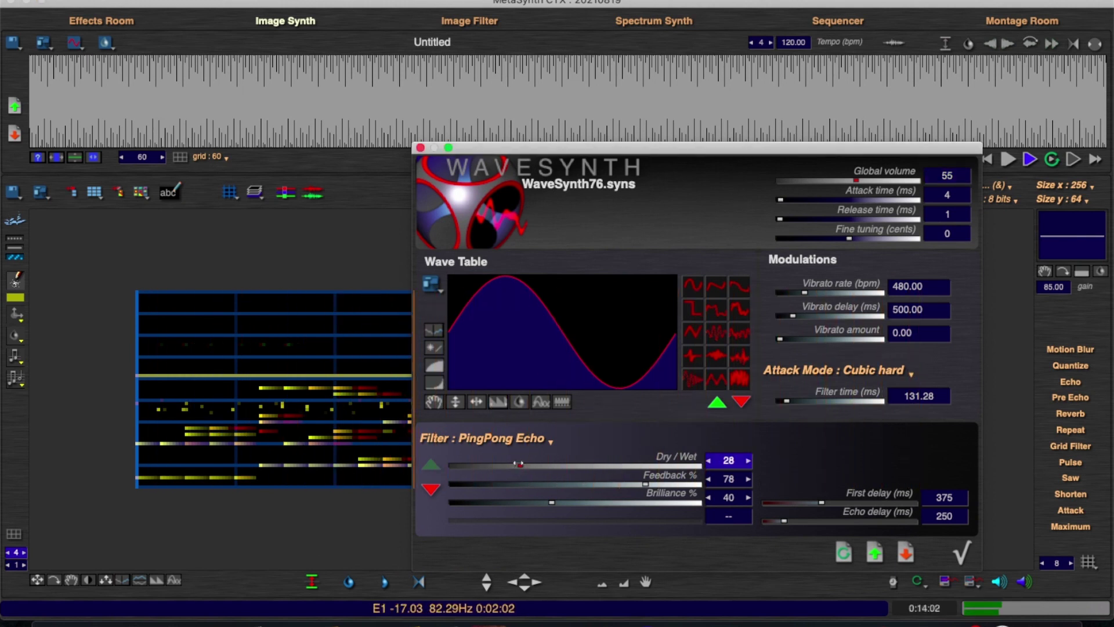
{"action": "left_click_drag", "start_coordinate": [519, 464], "coordinate": [572, 464]}
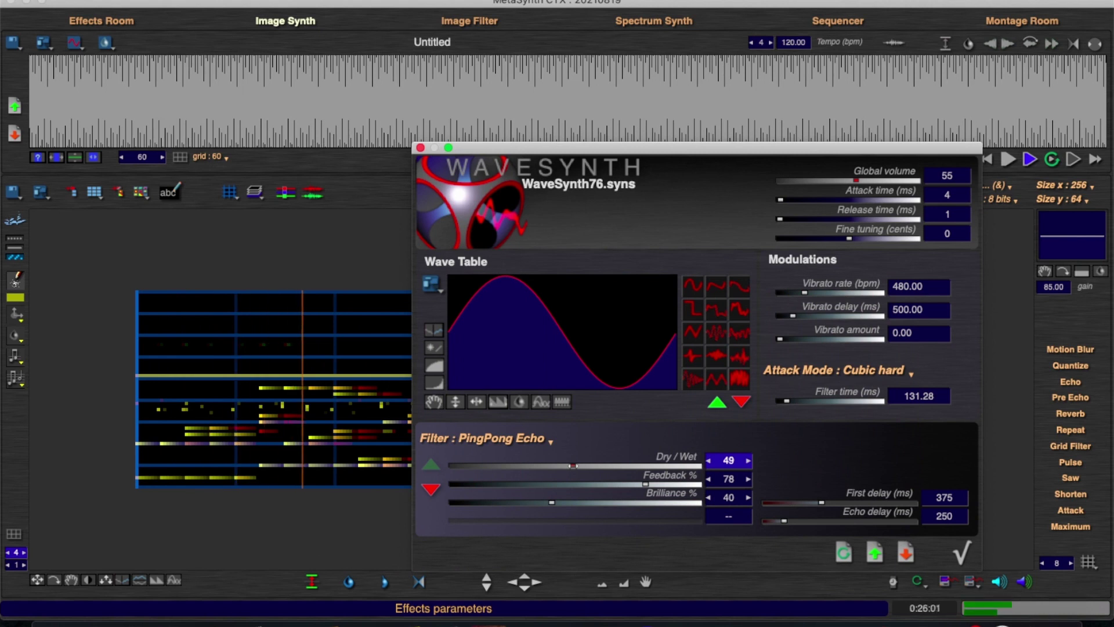
{"action": "left_click_drag", "start_coordinate": [573, 466], "coordinate": [580, 466]}
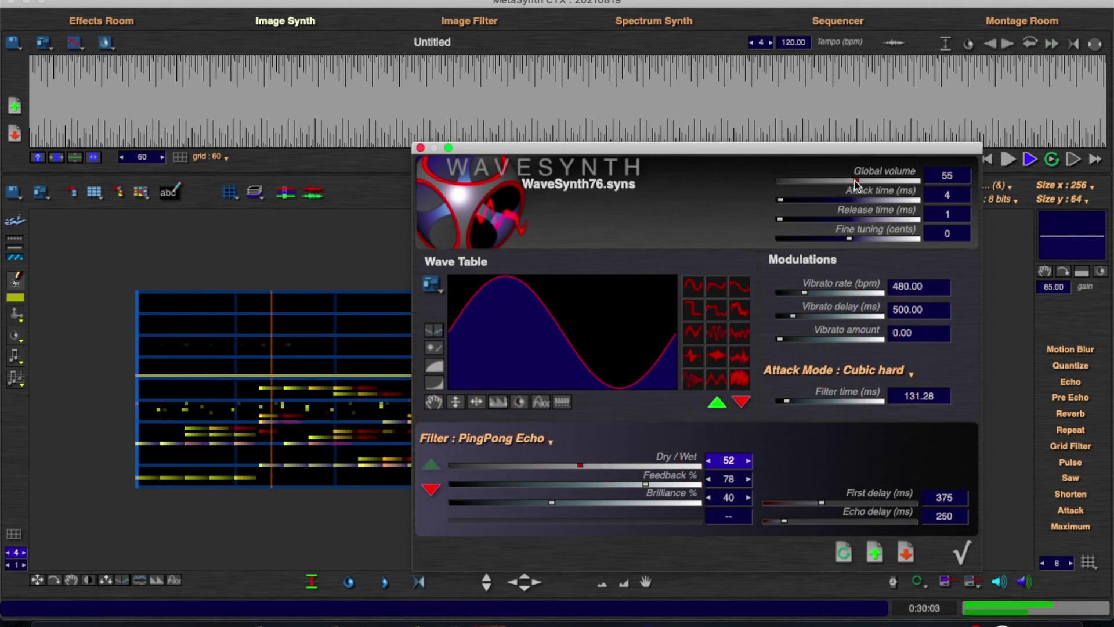
{"action": "left_click_drag", "start_coordinate": [855, 180], "coordinate": [857, 180]}
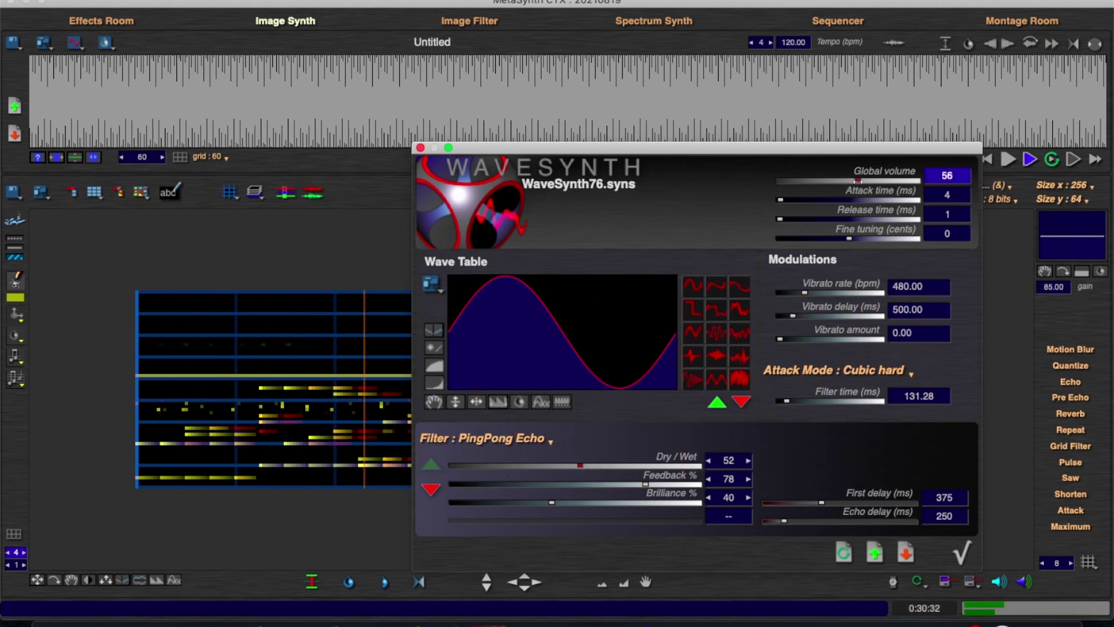
Step: Set the effects grid size to 8 and quantize the notes in the image to that grid
{"action": "left_click", "coordinate": [146, 349]}
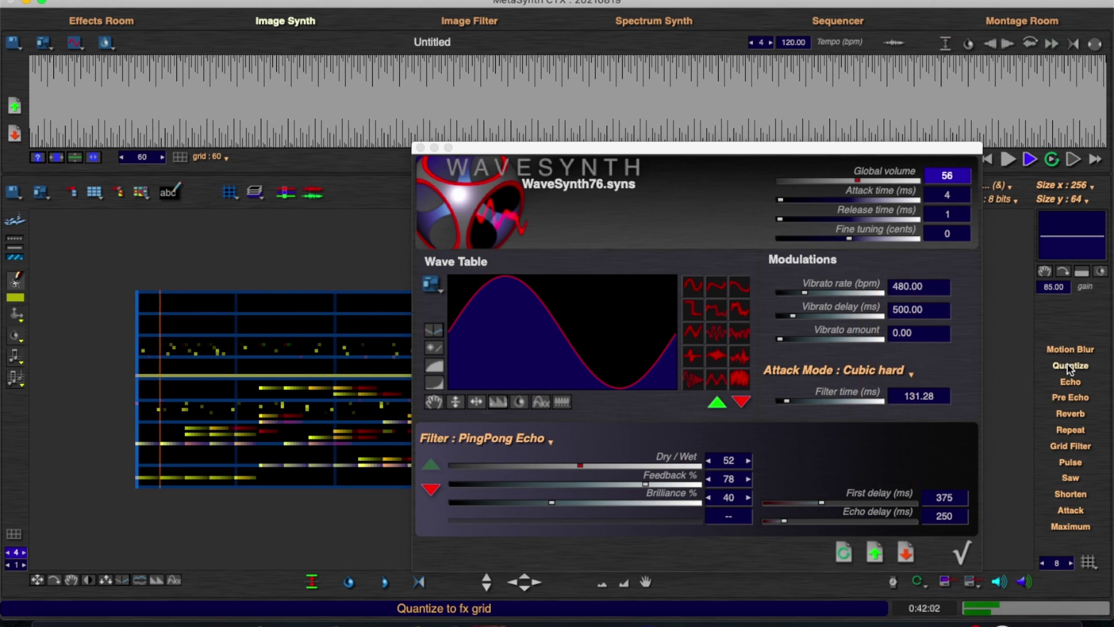
{"action": "left_click", "coordinate": [1091, 565]}
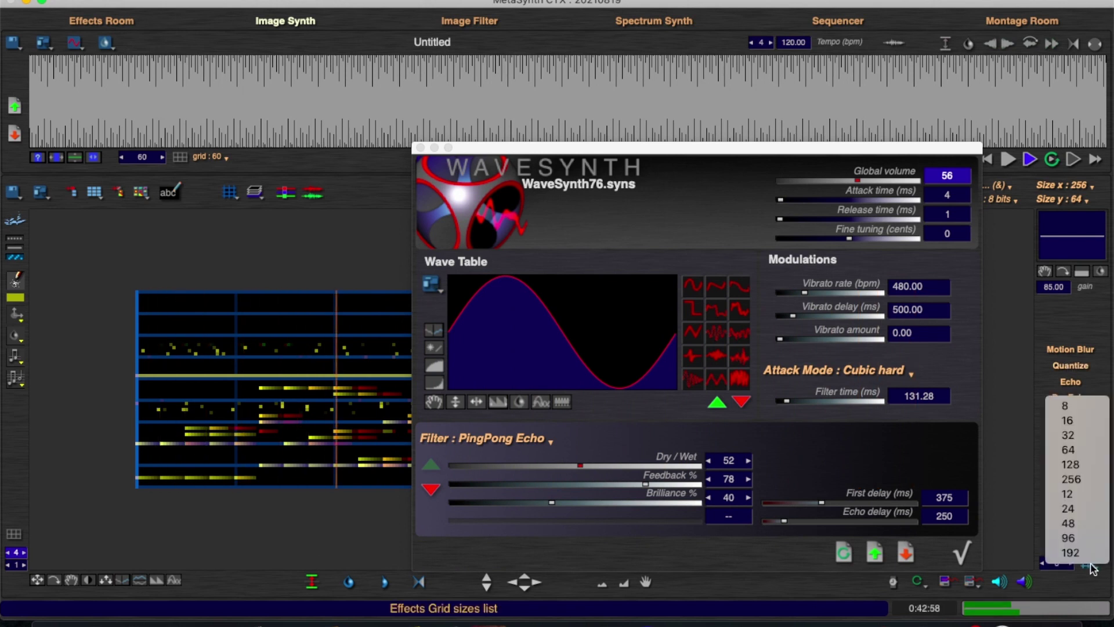
{"action": "left_click", "coordinate": [1068, 405]}
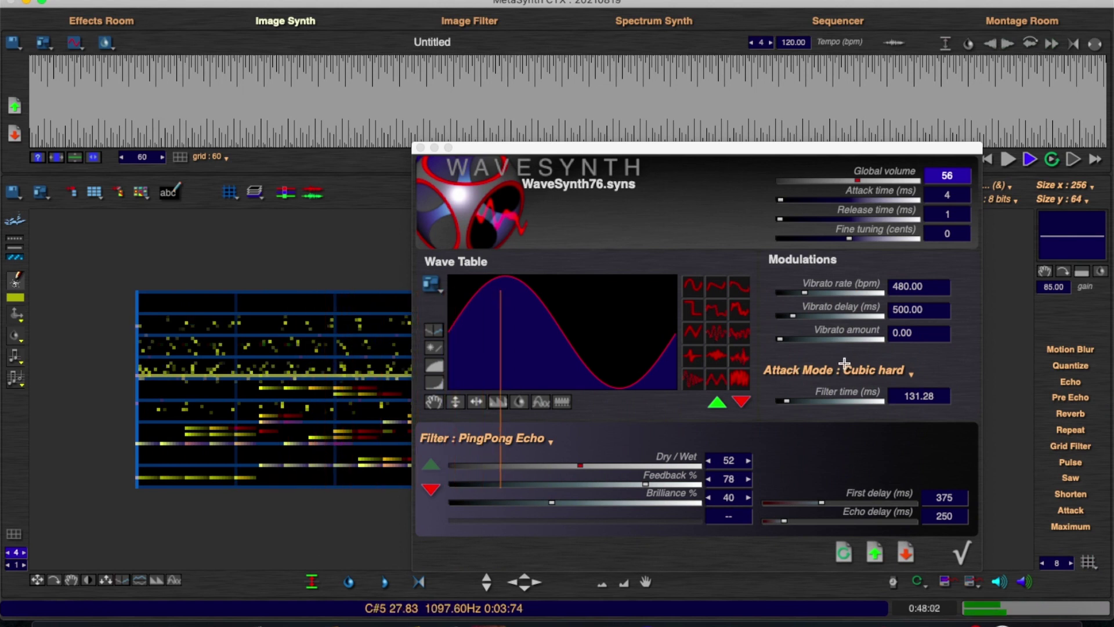
{"action": "left_click", "coordinate": [1070, 365]}
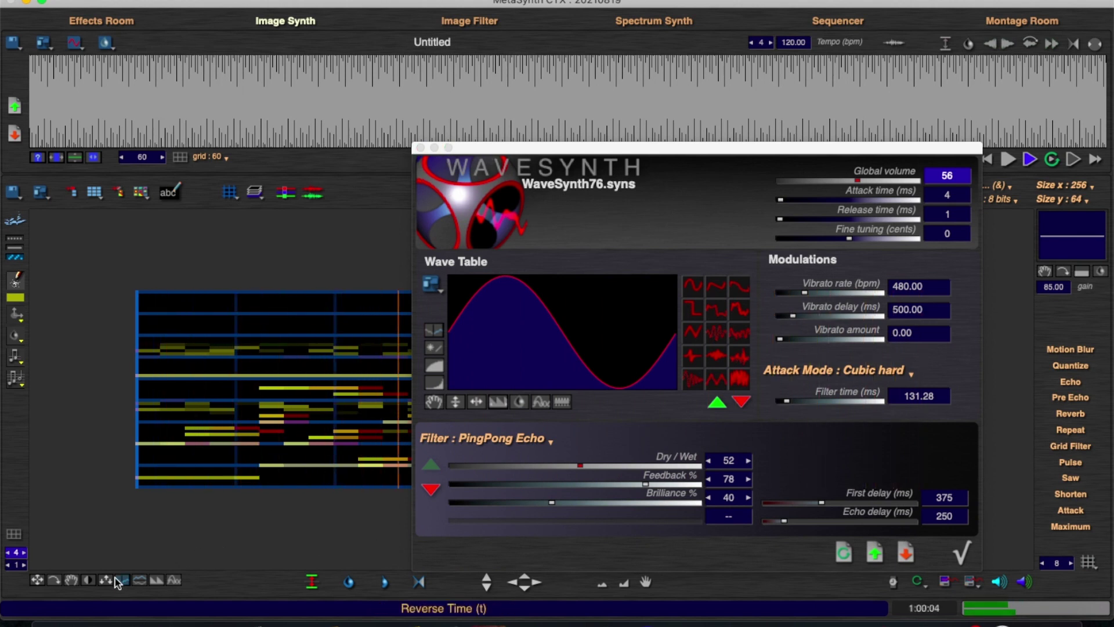
Step: Adjust the contrast of the note image and set the effects grid size to 4
{"action": "left_click_drag", "start_coordinate": [88, 579], "coordinate": [87, 571]}
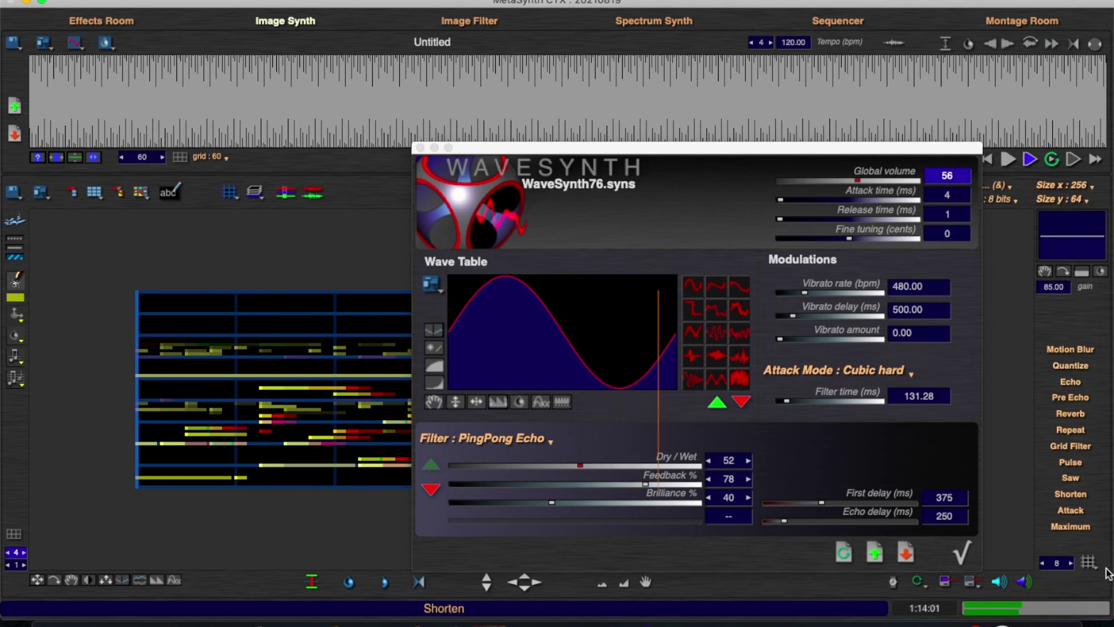
{"action": "left_click", "coordinate": [1089, 561]}
{"action": "left_click", "coordinate": [1089, 556]}
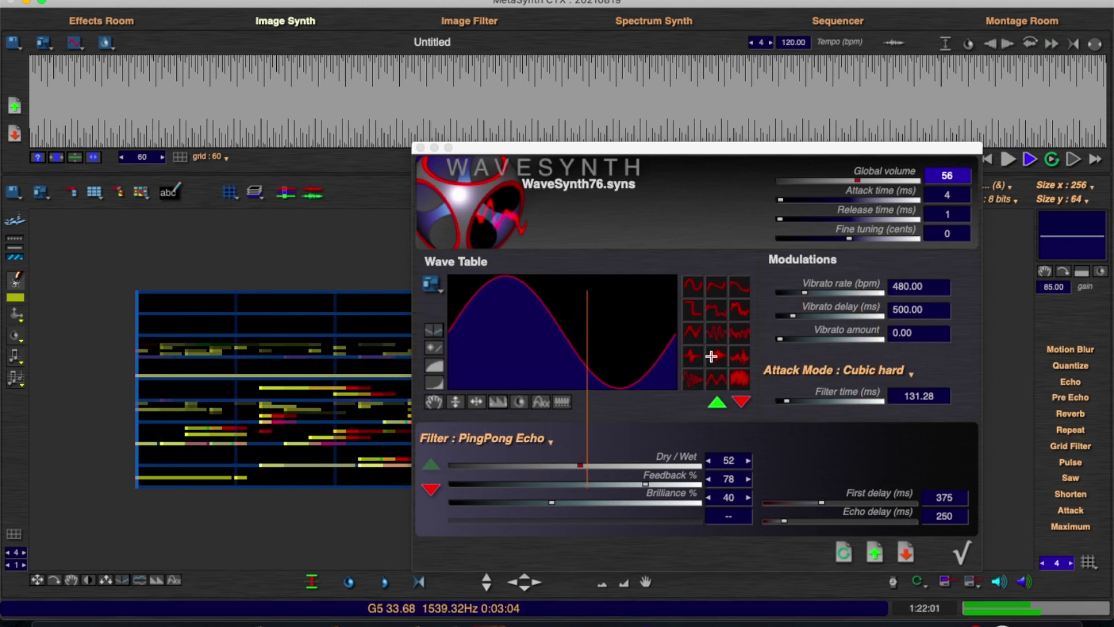
Step: Reshape the sine wave in the WaveSynth wave table with the Repeat frequencies control and neighbouring waveform adjustments
{"action": "left_click_drag", "start_coordinate": [713, 380], "coordinate": [730, 378]}
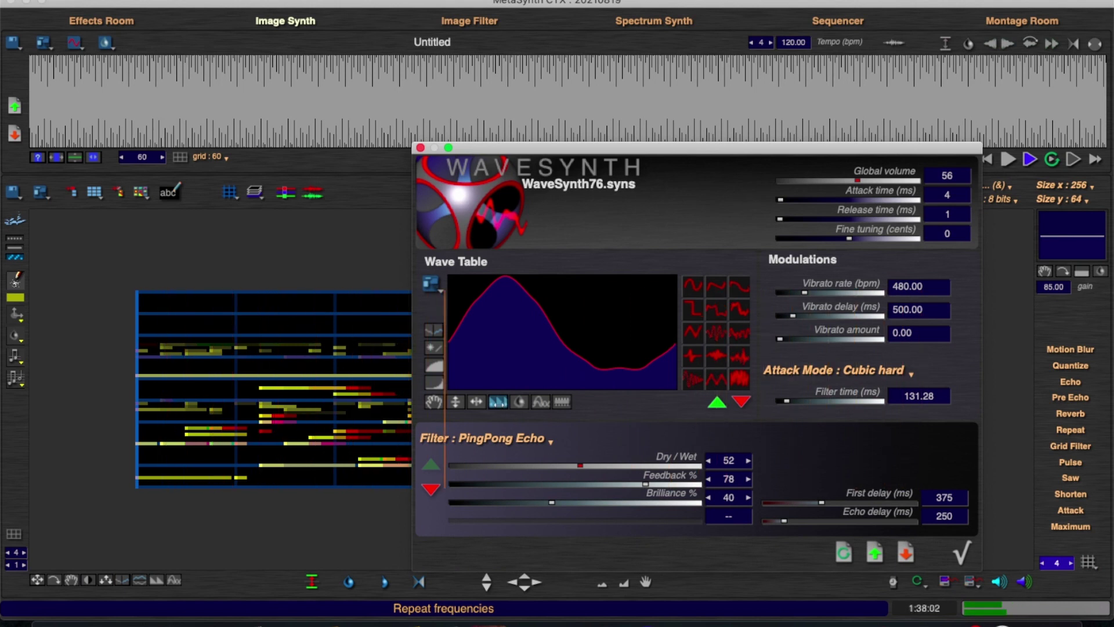
{"action": "left_click", "coordinate": [1073, 367]}
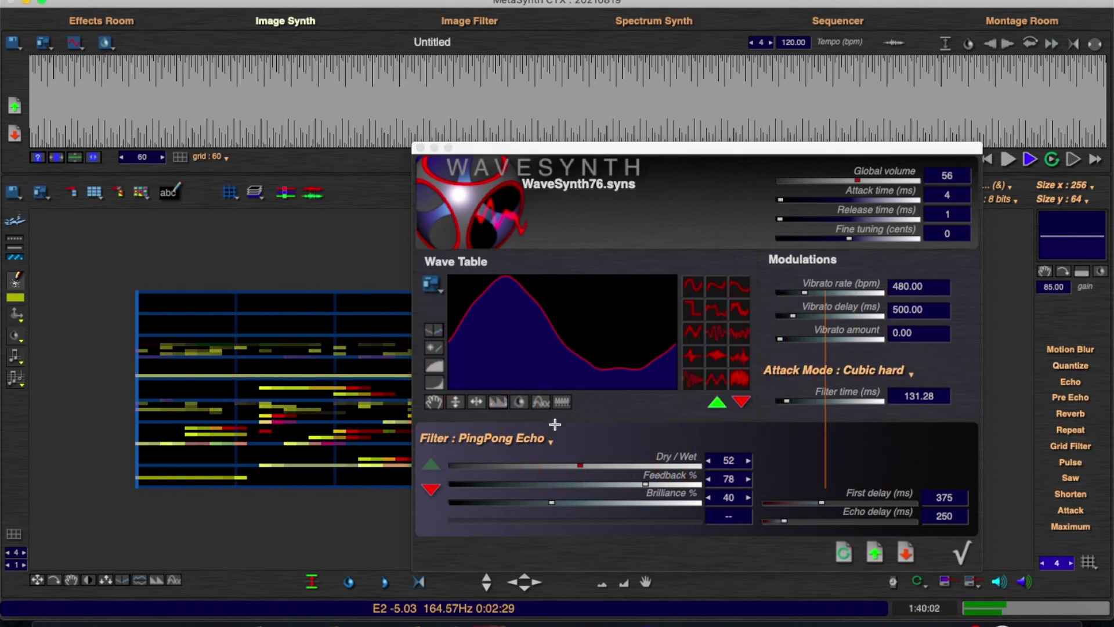
{"action": "left_click", "coordinate": [476, 401]}
{"action": "left_click_drag", "start_coordinate": [492, 404], "coordinate": [496, 403]}
Step: Fine-tune the WaveSynth's global volume to 54
{"action": "left_click_drag", "start_coordinate": [857, 180], "coordinate": [859, 180]}
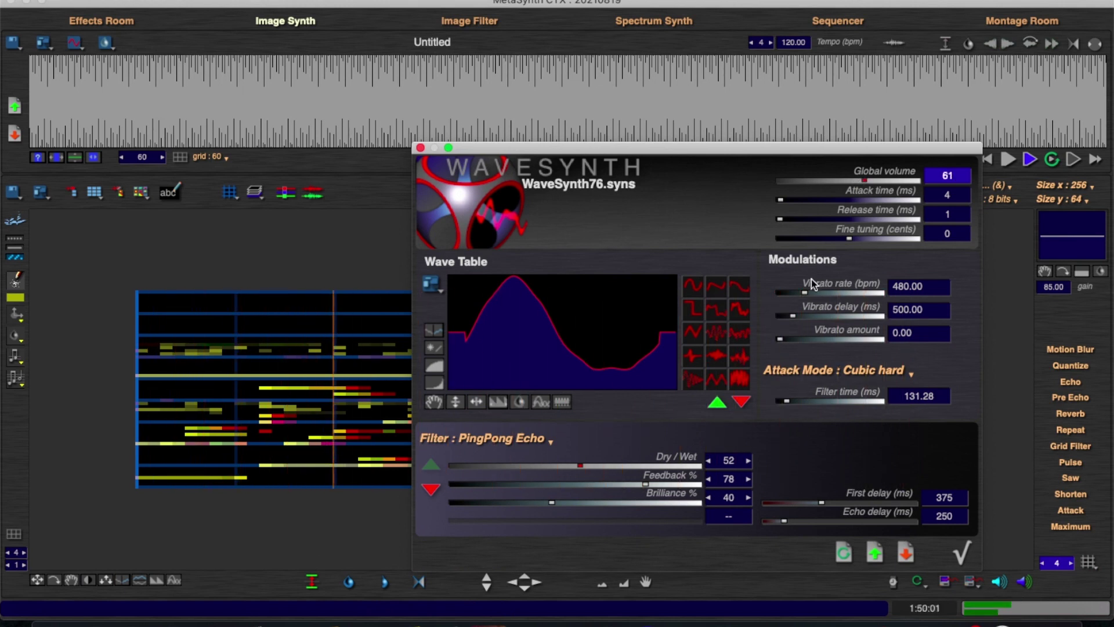
{"action": "left_click", "coordinate": [1074, 515]}
{"action": "left_click_drag", "start_coordinate": [864, 181], "coordinate": [855, 181]}
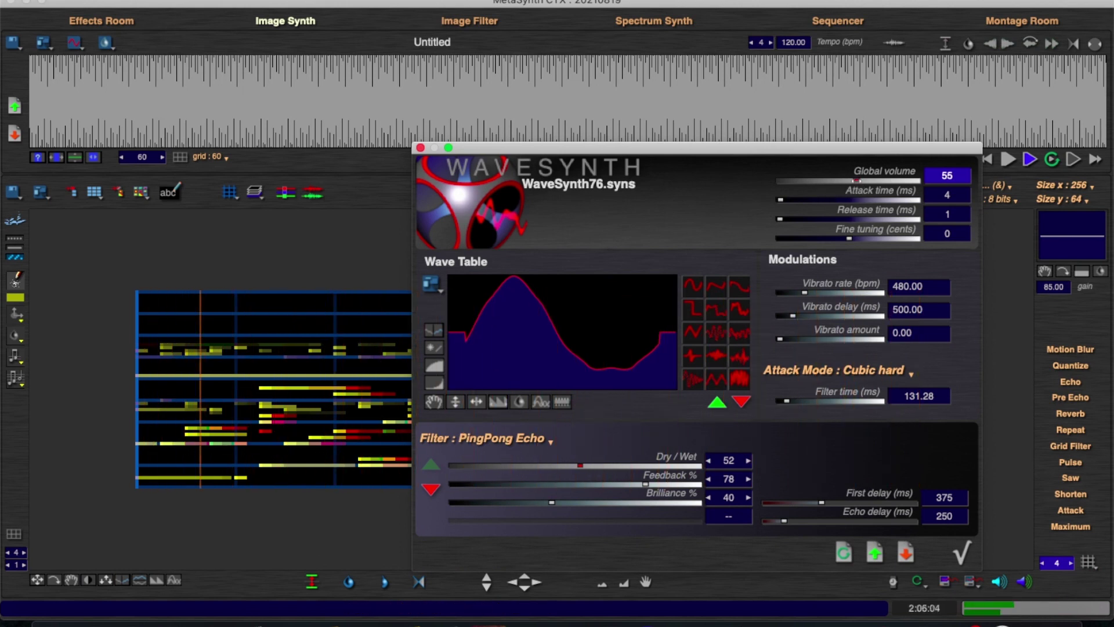
{"action": "left_click_drag", "start_coordinate": [861, 184], "coordinate": [856, 182]}
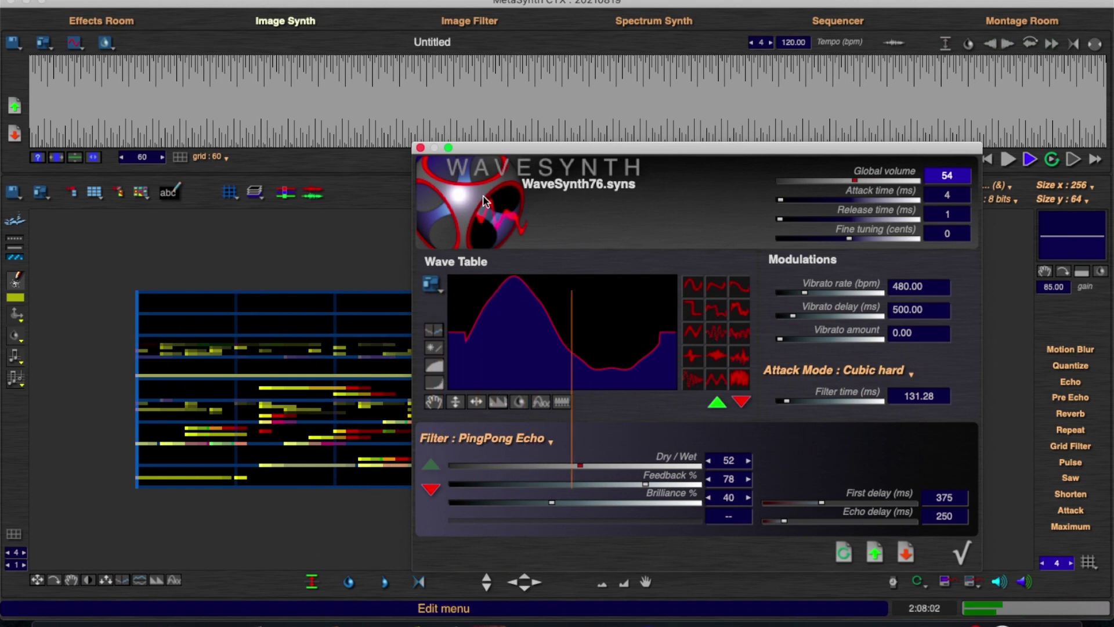
Step: Move the WaveSynth window off the image and make a rectangular selection over its upper notes across the full width
{"action": "left_click_drag", "start_coordinate": [497, 149], "coordinate": [599, 400]}
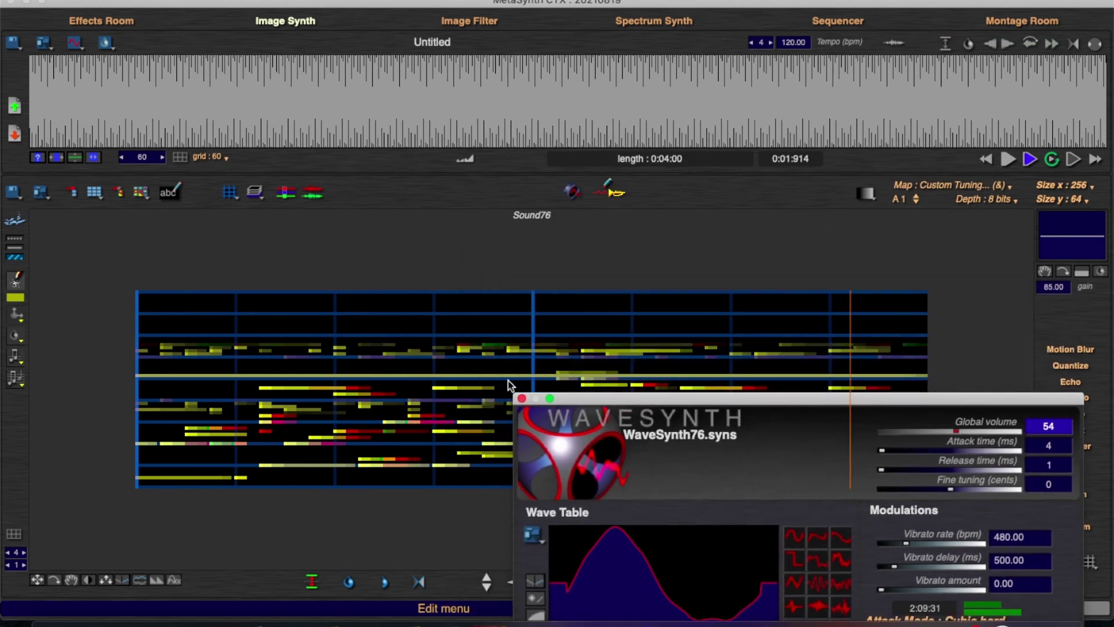
{"action": "right_click", "coordinate": [81, 295]}
{"action": "left_click", "coordinate": [215, 327]}
{"action": "mouse_move", "coordinate": [137, 297]}
{"action": "left_mouse_down"}
{"action": "mouse_move", "coordinate": [283, 340]}
{"action": "mouse_move", "coordinate": [907, 384]}
{"action": "mouse_move", "coordinate": [955, 356]}
{"action": "left_mouse_up"}
Step: Alter the selected upper notes in the left channel only, then restore the editing mode to Edit all
{"action": "left_click", "coordinate": [286, 194]}
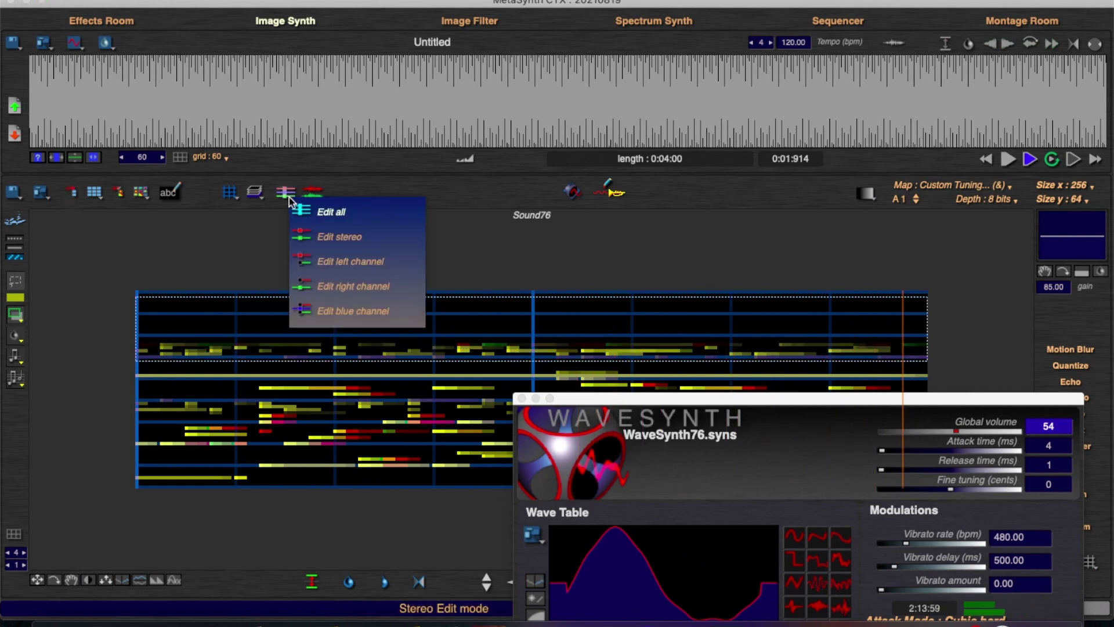
{"action": "left_click", "coordinate": [312, 261]}
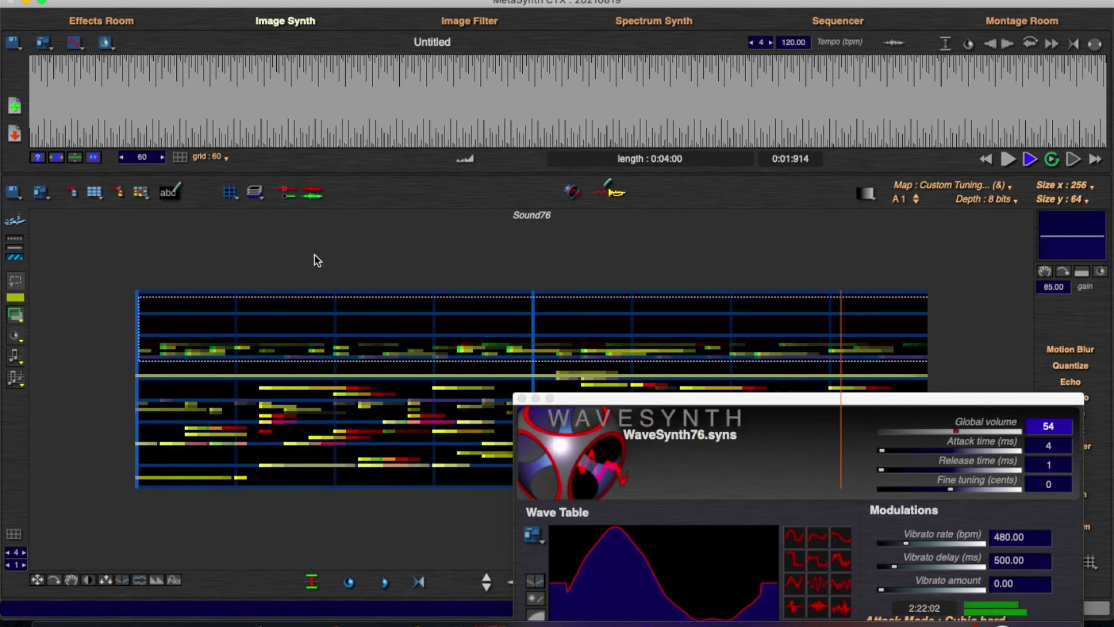
{"action": "left_click", "coordinate": [363, 240]}
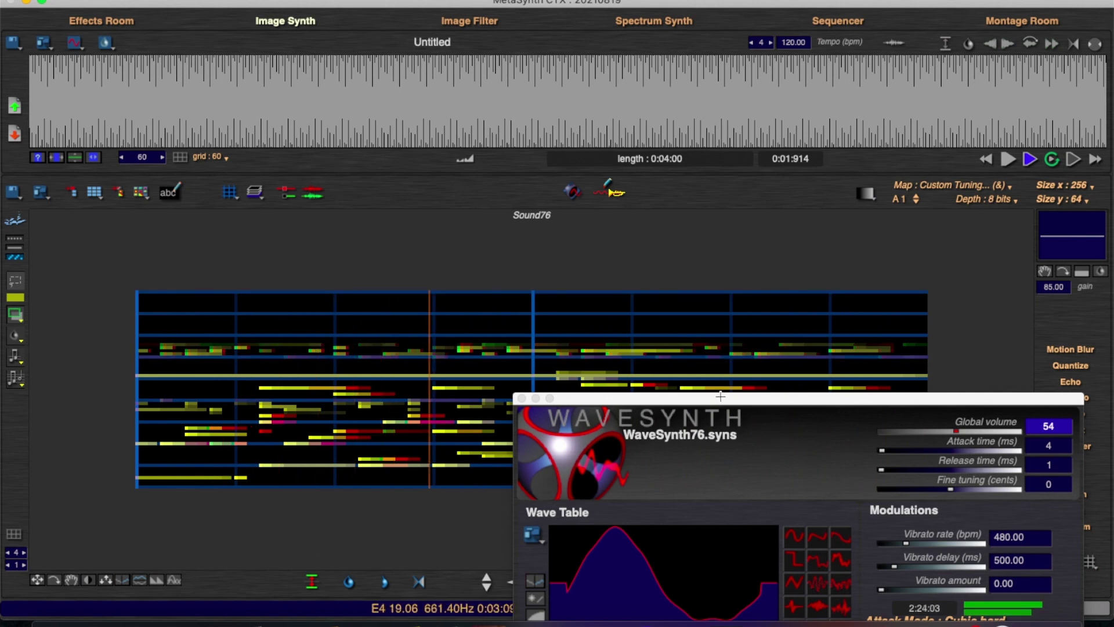
{"action": "left_click", "coordinate": [285, 191]}
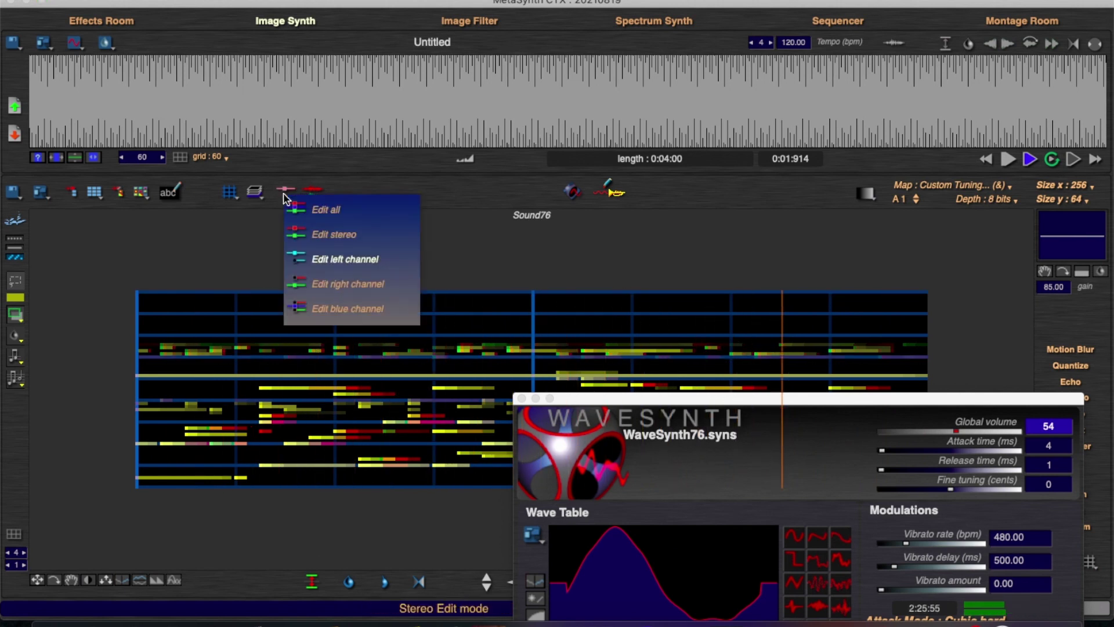
{"action": "left_click", "coordinate": [322, 213]}
Step: Undo a first try of the Saw effect on the image and reapply Saw with the effects grid size at 8
{"action": "left_click", "coordinate": [757, 400]}
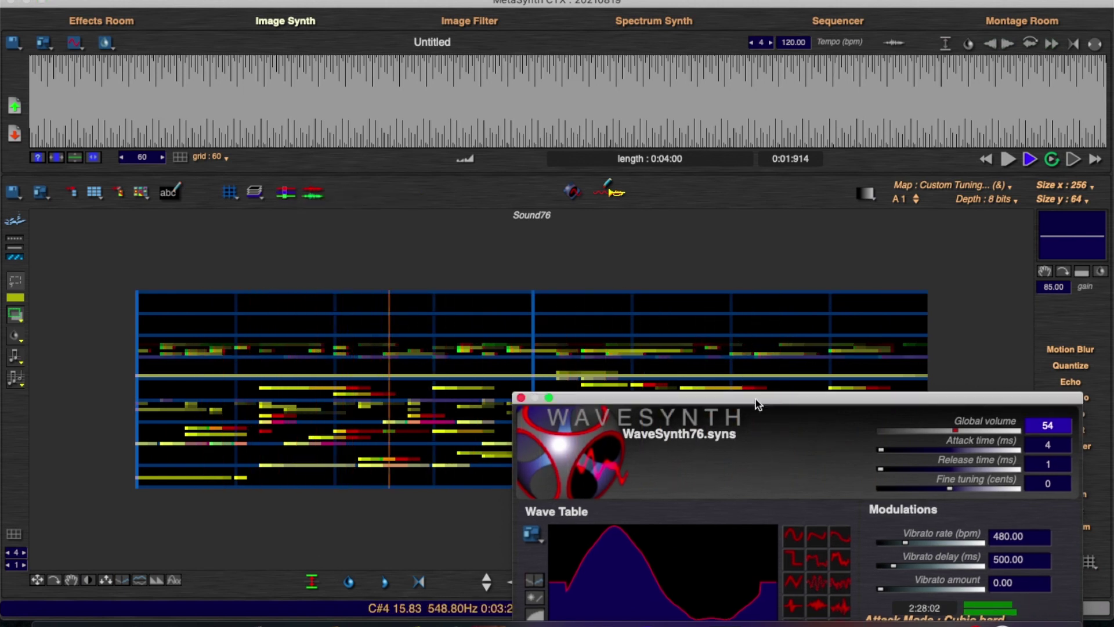
{"action": "left_click_drag", "start_coordinate": [757, 403], "coordinate": [503, 251]}
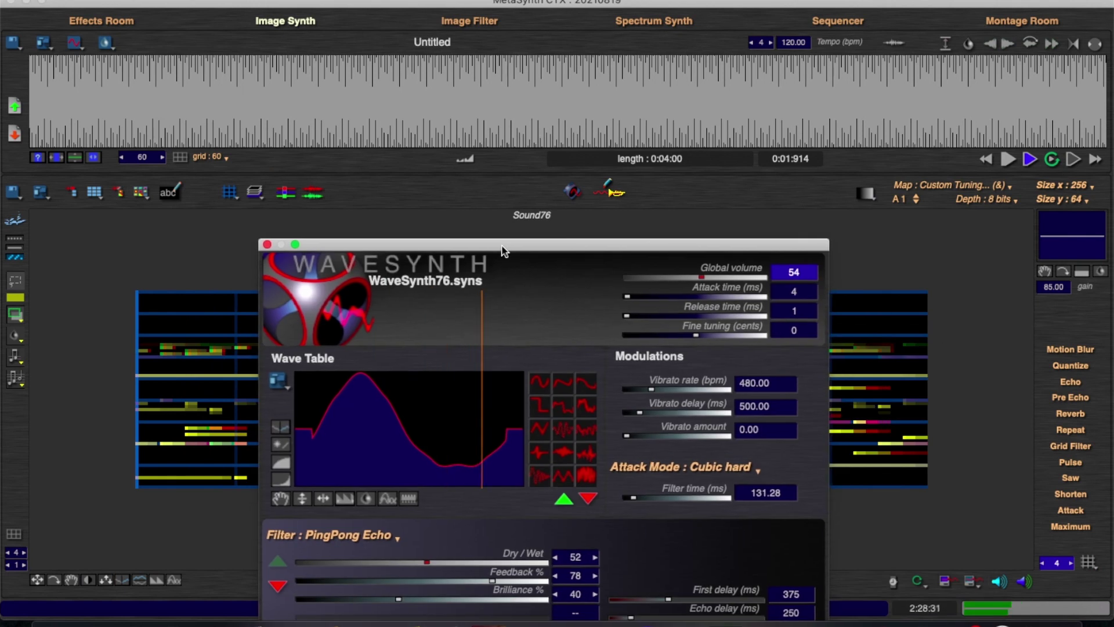
{"action": "left_click", "coordinate": [1072, 478]}
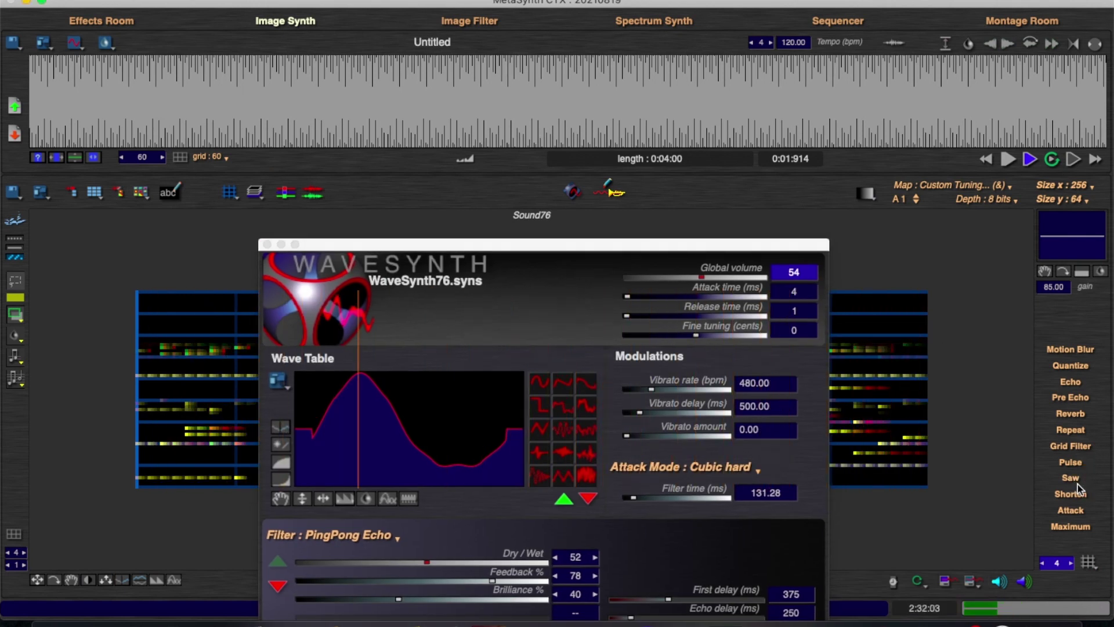
{"action": "key", "text": "super+z"}
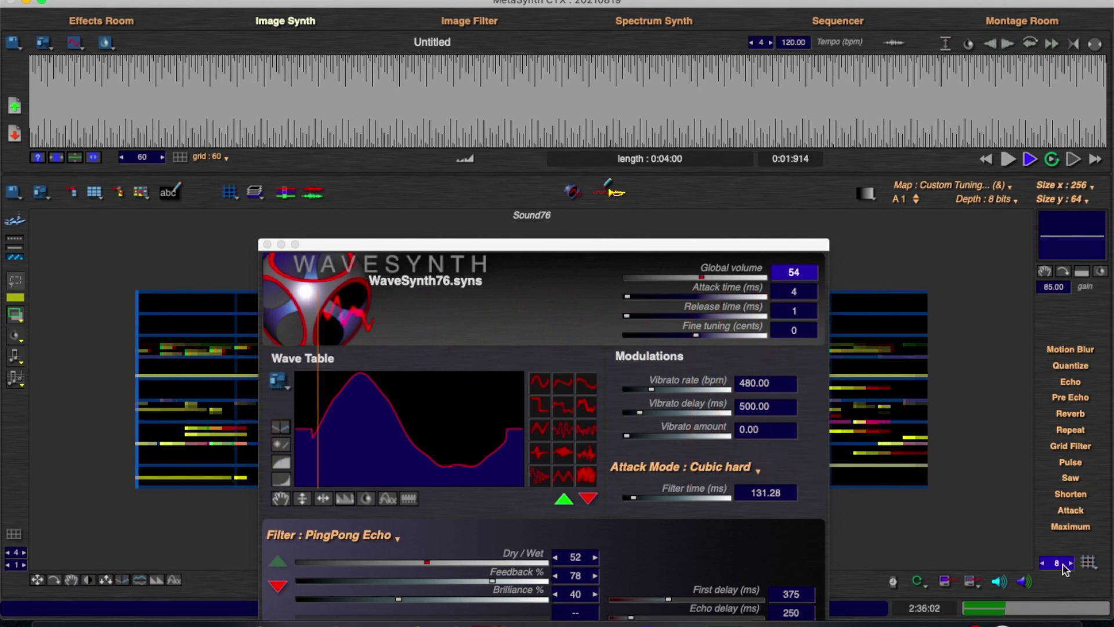
{"action": "left_click", "coordinate": [1072, 477]}
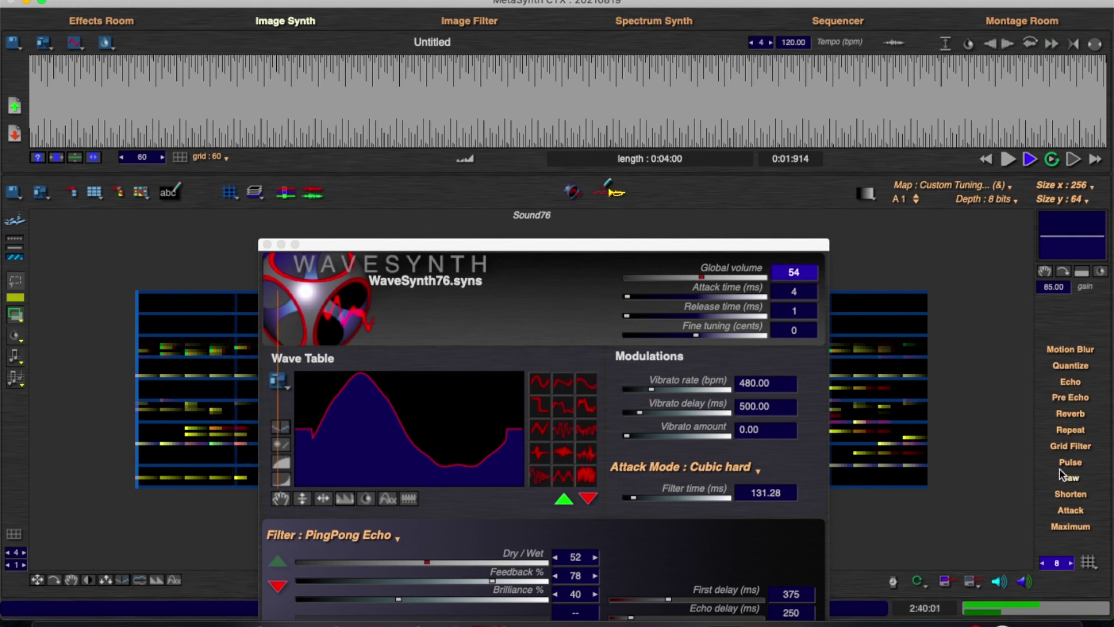
Step: Set the WaveSynth's global volume to 58 and reshape its wave table with Repeat frequencies
{"action": "left_click", "coordinate": [705, 277]}
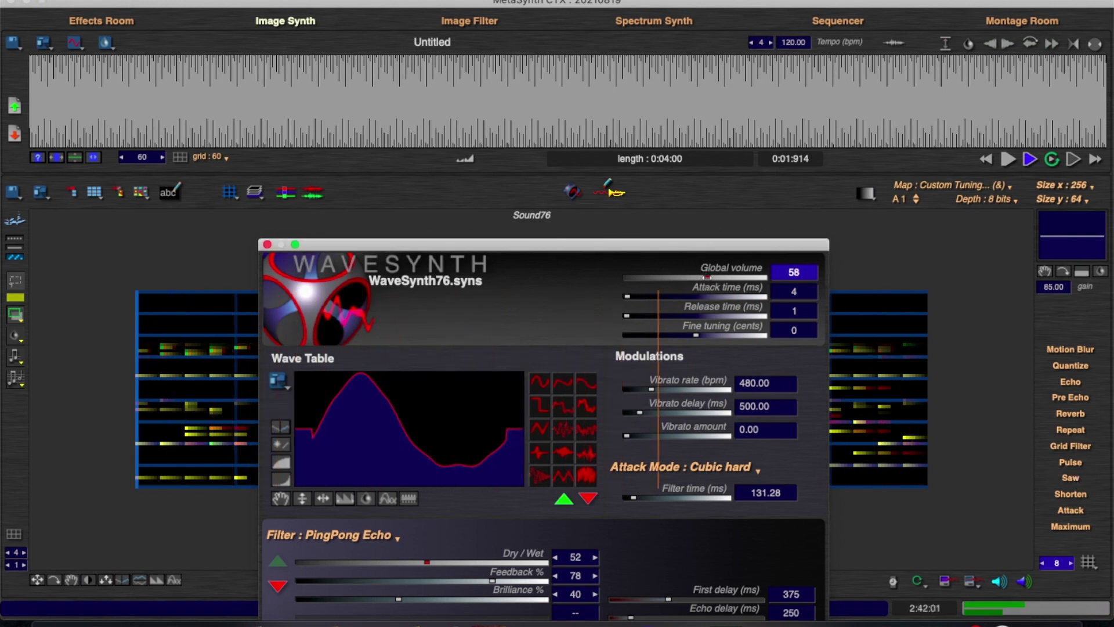
{"action": "left_click_drag", "start_coordinate": [635, 244], "coordinate": [650, 154]}
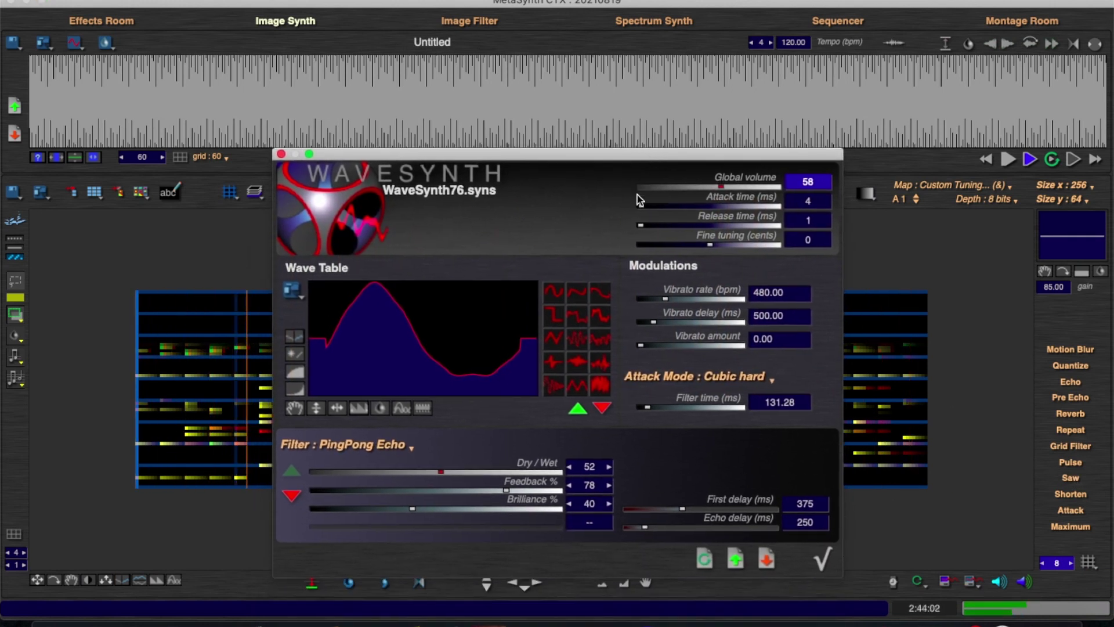
{"action": "left_click_drag", "start_coordinate": [564, 153], "coordinate": [784, 199]}
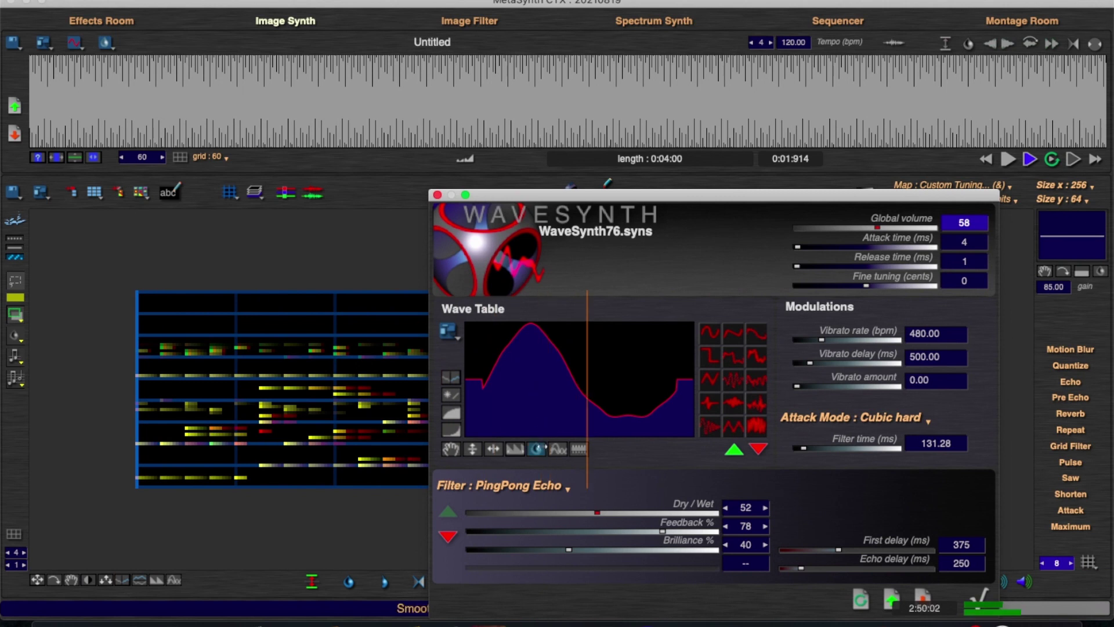
{"action": "left_click", "coordinate": [522, 450]}
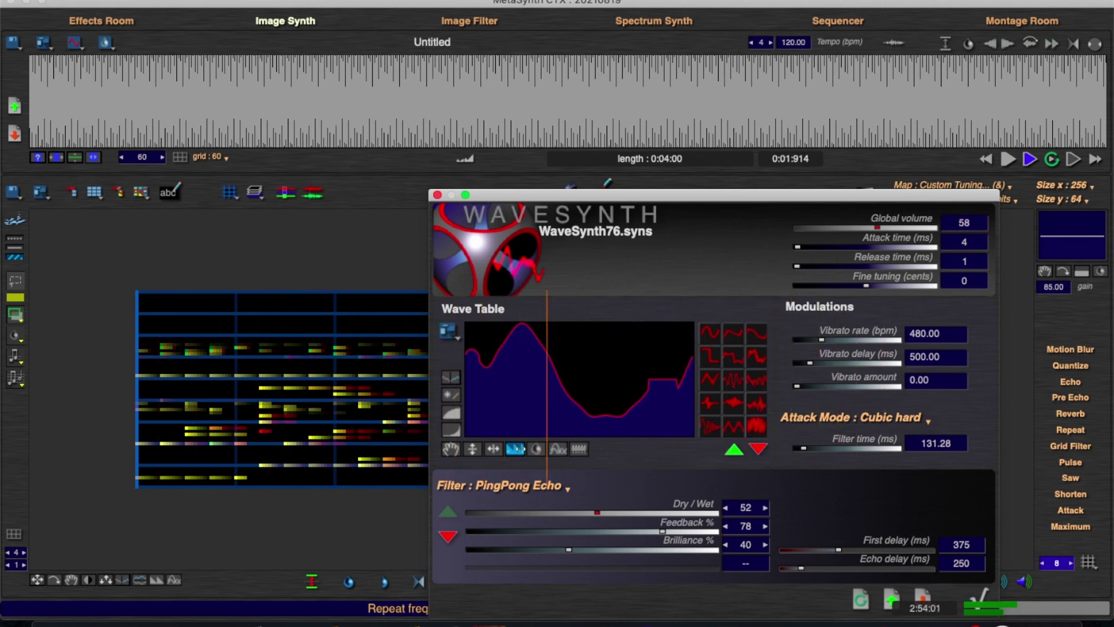
{"action": "left_click", "coordinate": [472, 448]}
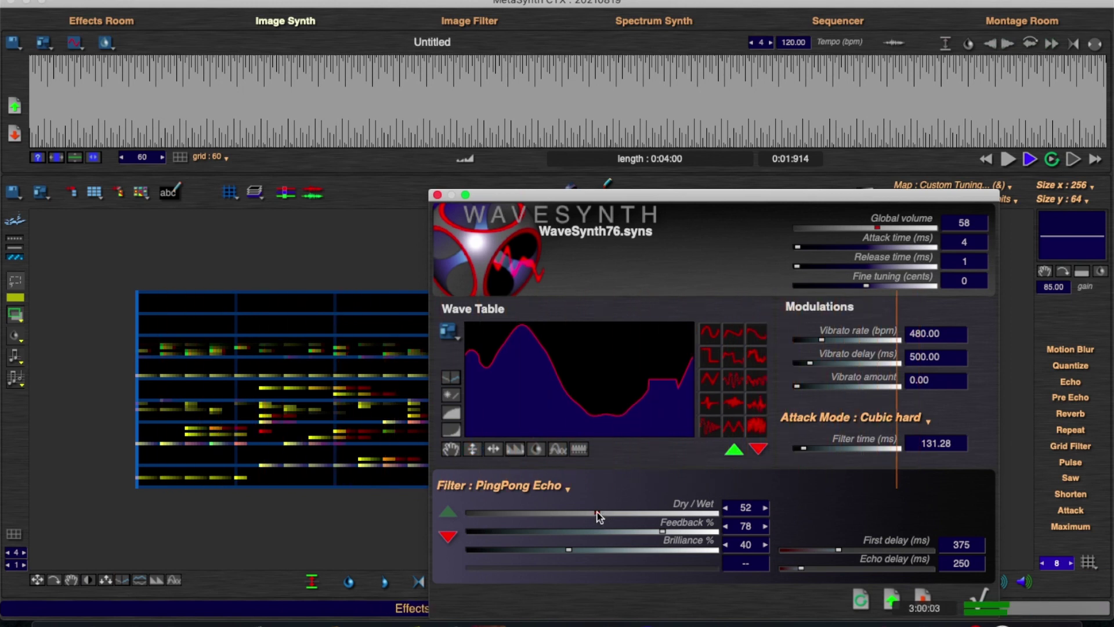
Step: Set the PingPong Echo's dry/wet mix to 61 and the WaveSynth's global volume to 62
{"action": "left_click_drag", "start_coordinate": [598, 513], "coordinate": [610, 513]}
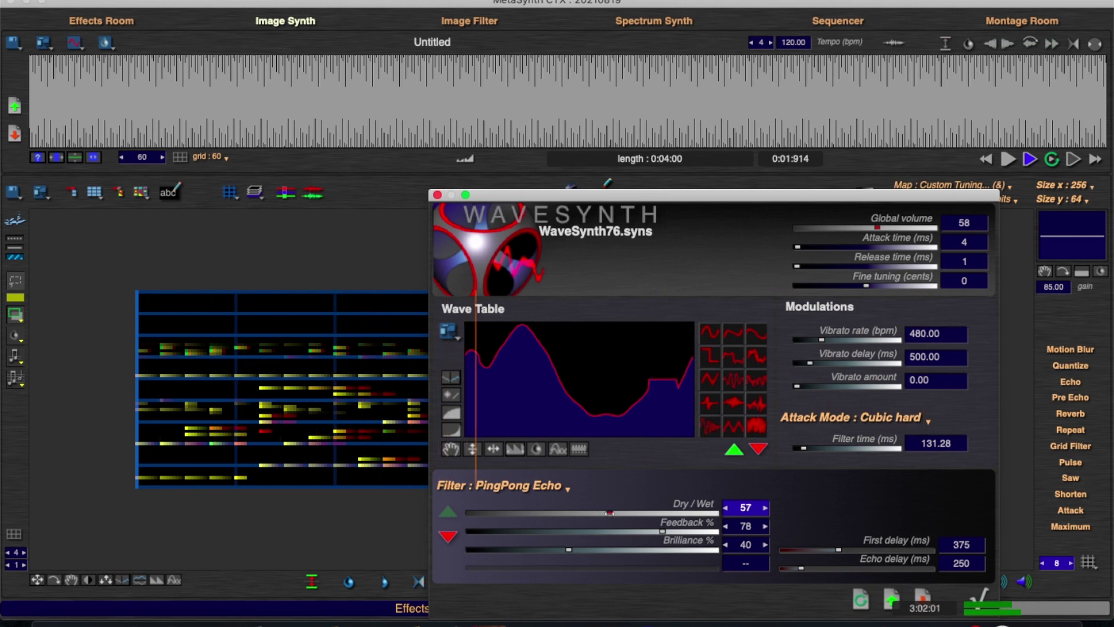
{"action": "left_click", "coordinate": [766, 507]}
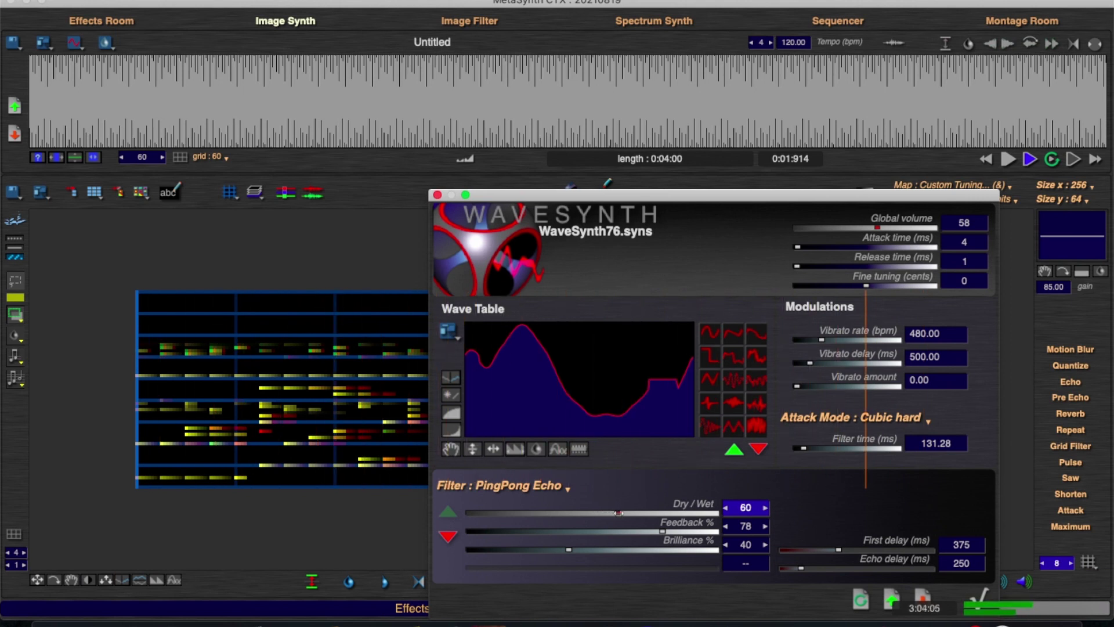
{"action": "left_click_drag", "start_coordinate": [622, 513], "coordinate": [619, 513]}
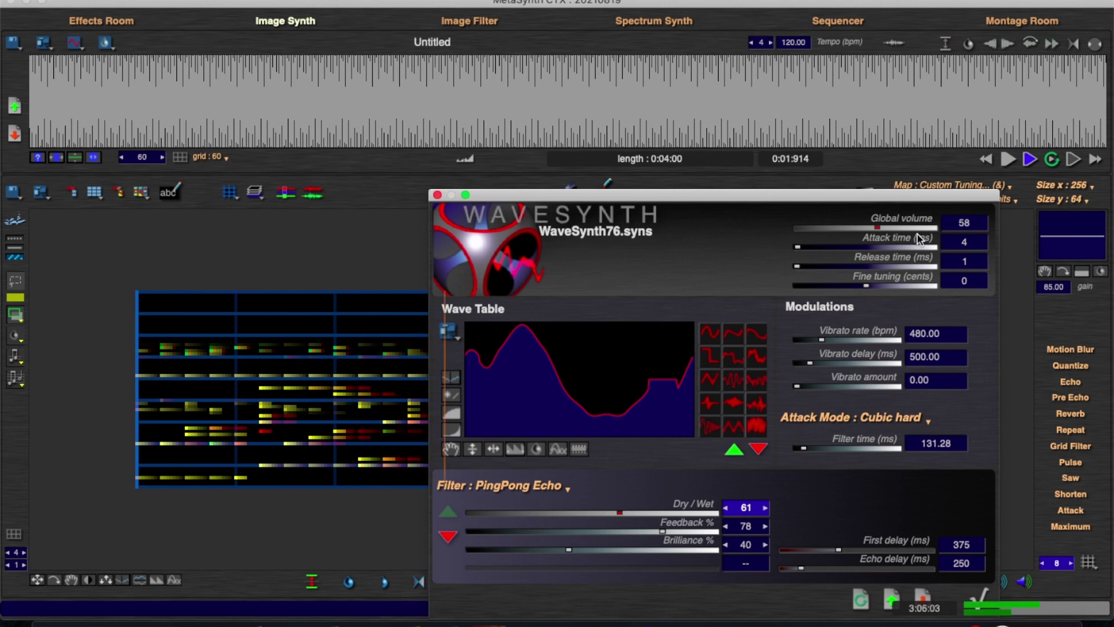
{"action": "left_click", "coordinate": [880, 228]}
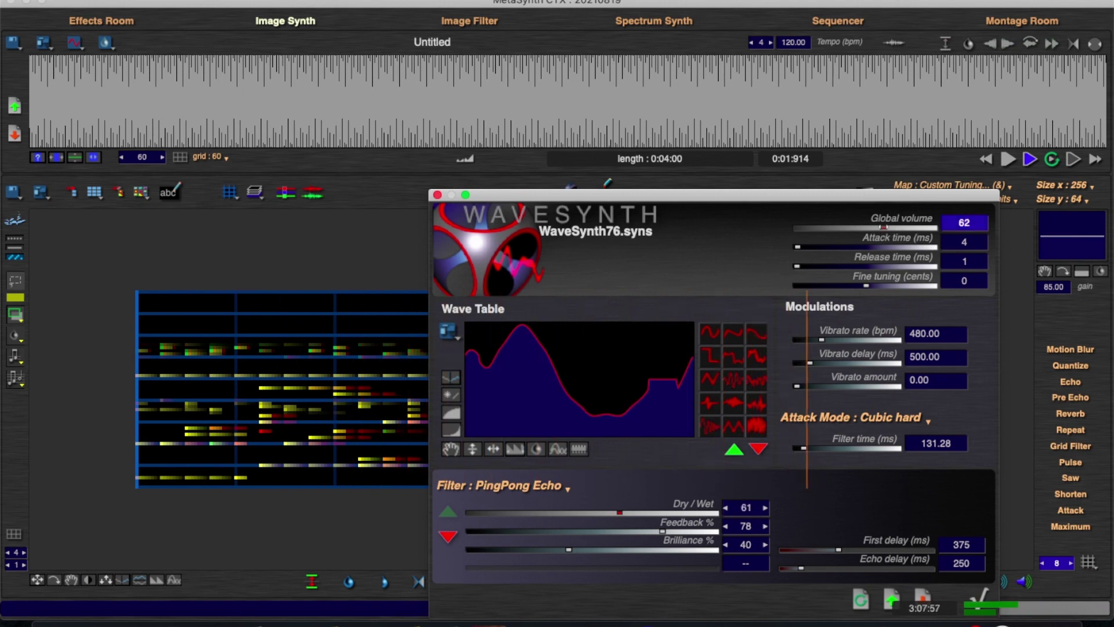
{"action": "left_click_drag", "start_coordinate": [833, 196], "coordinate": [675, 118]}
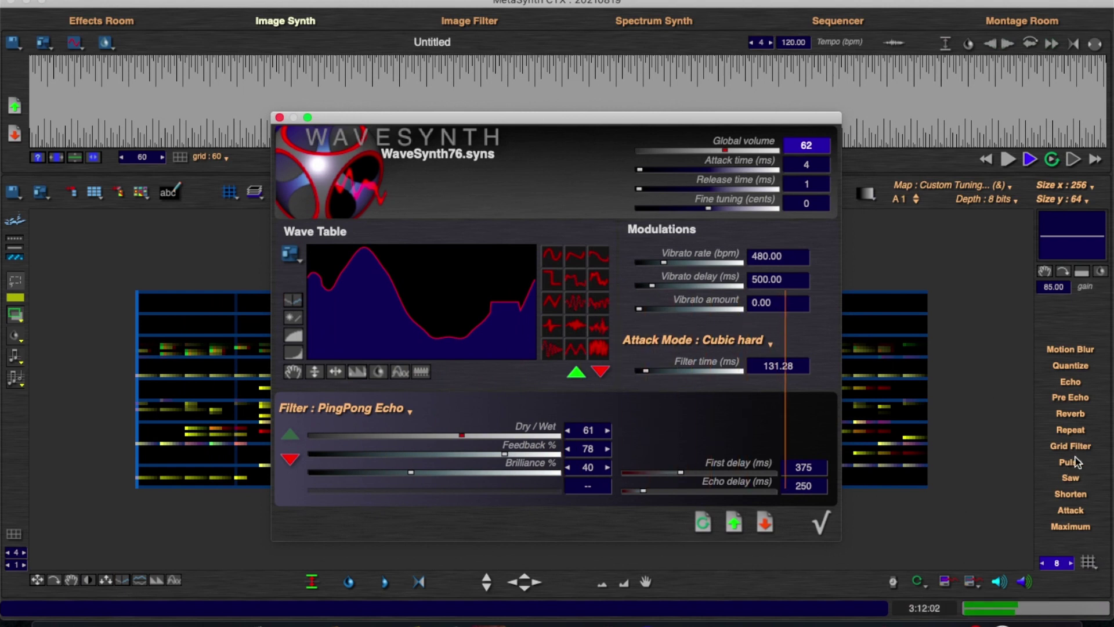
Step: Quantize the image at effects grid size 8 and change the effects grid size to 4
{"action": "left_click", "coordinate": [1071, 367]}
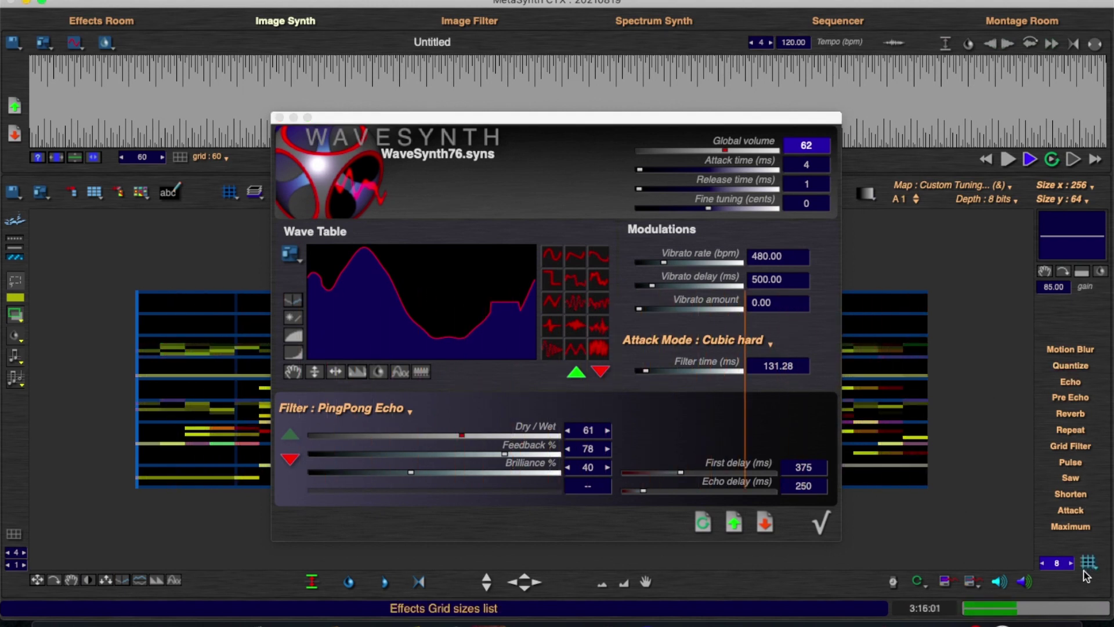
{"action": "left_click", "coordinate": [1056, 563]}
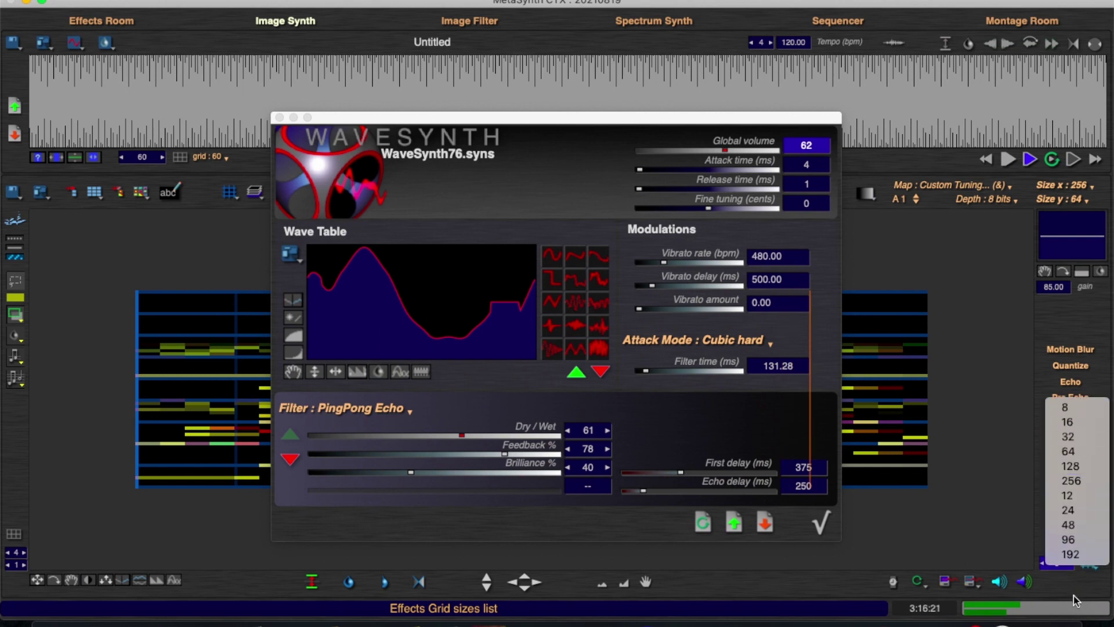
{"action": "left_click", "coordinate": [997, 535]}
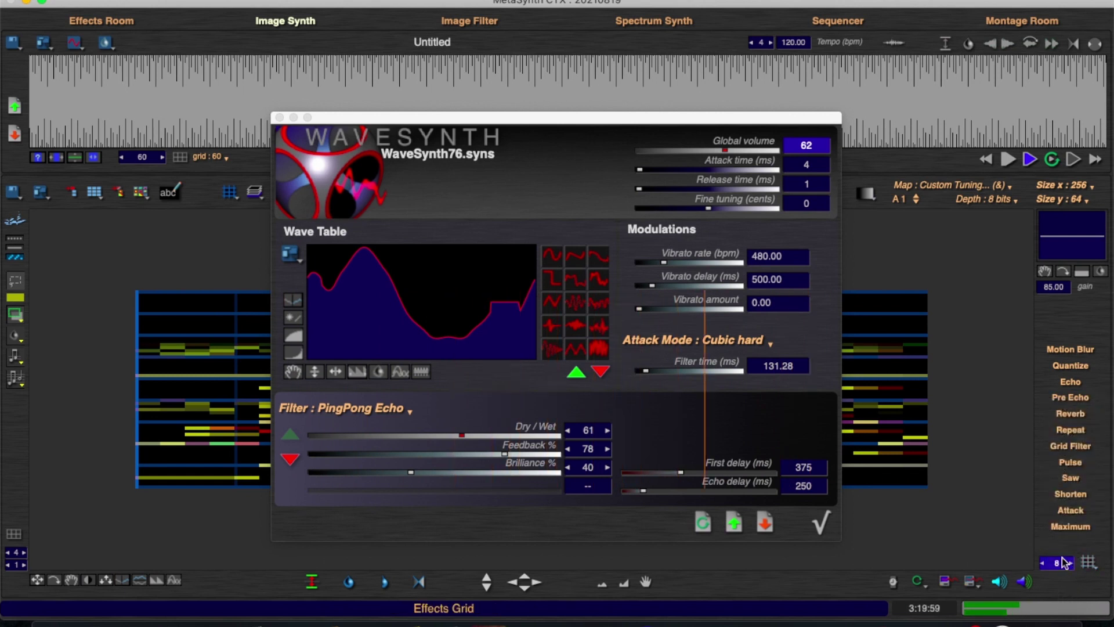
Step: Smooth the wave table towards a sine shape, setting the global volume to 64 and the filter time to 63.82 ms
{"action": "left_click", "coordinate": [553, 254]}
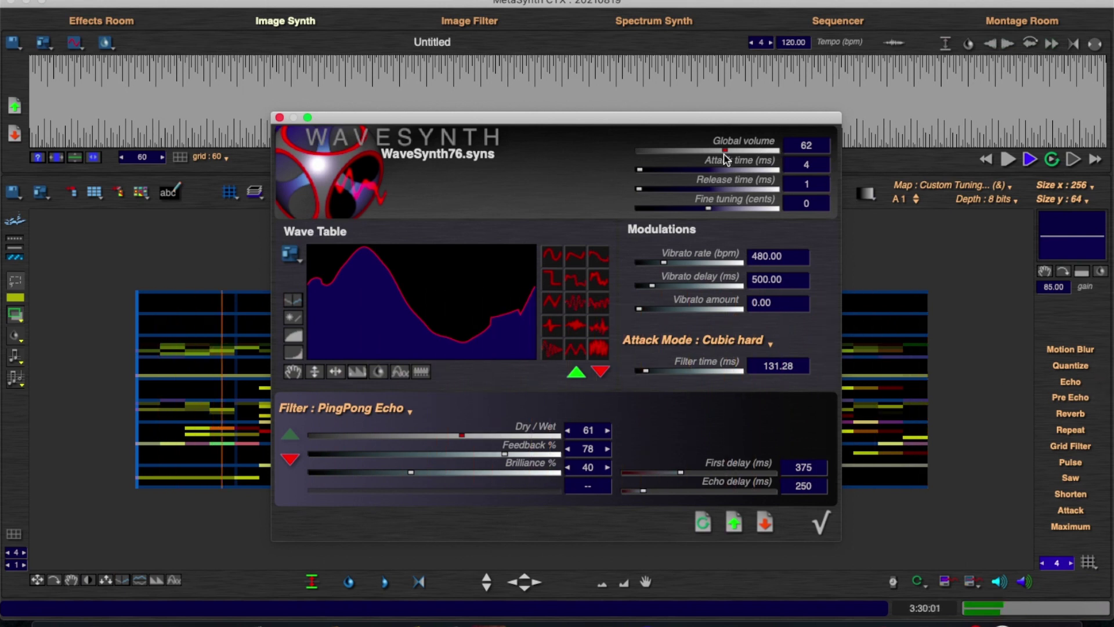
{"action": "left_click_drag", "start_coordinate": [725, 151], "coordinate": [728, 152]}
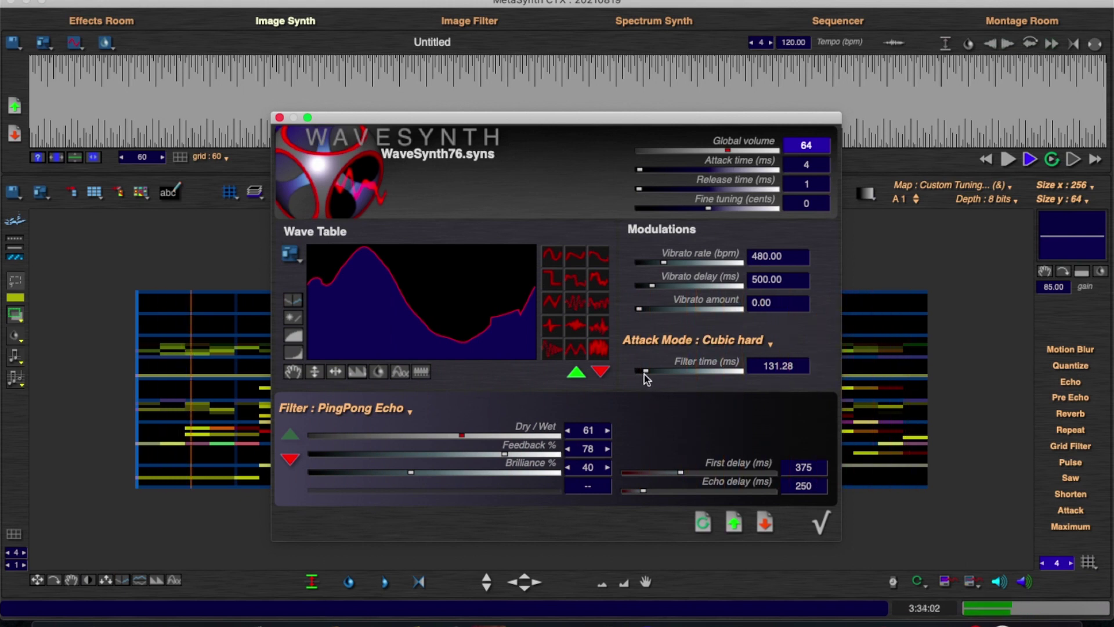
{"action": "mouse_move", "coordinate": [645, 372]}
{"action": "left_mouse_down"}
{"action": "mouse_move", "coordinate": [659, 373]}
{"action": "mouse_move", "coordinate": [639, 372]}
{"action": "left_mouse_up"}
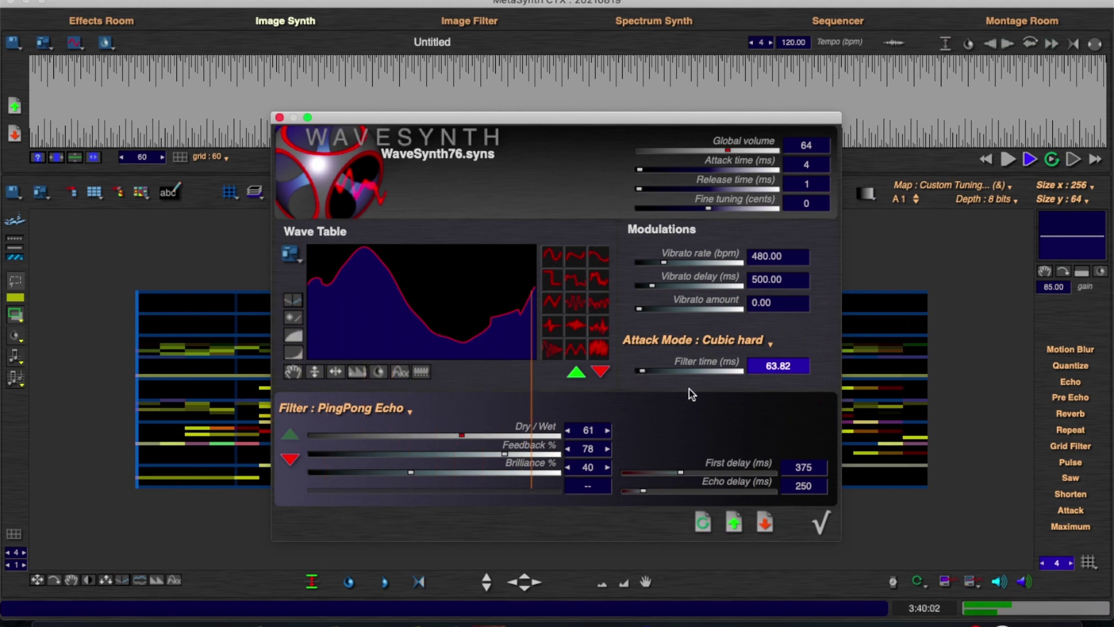
Step: Apply the Attack effect to the image and set the WaveSynth's global volume to 56
{"action": "left_click", "coordinate": [1070, 508]}
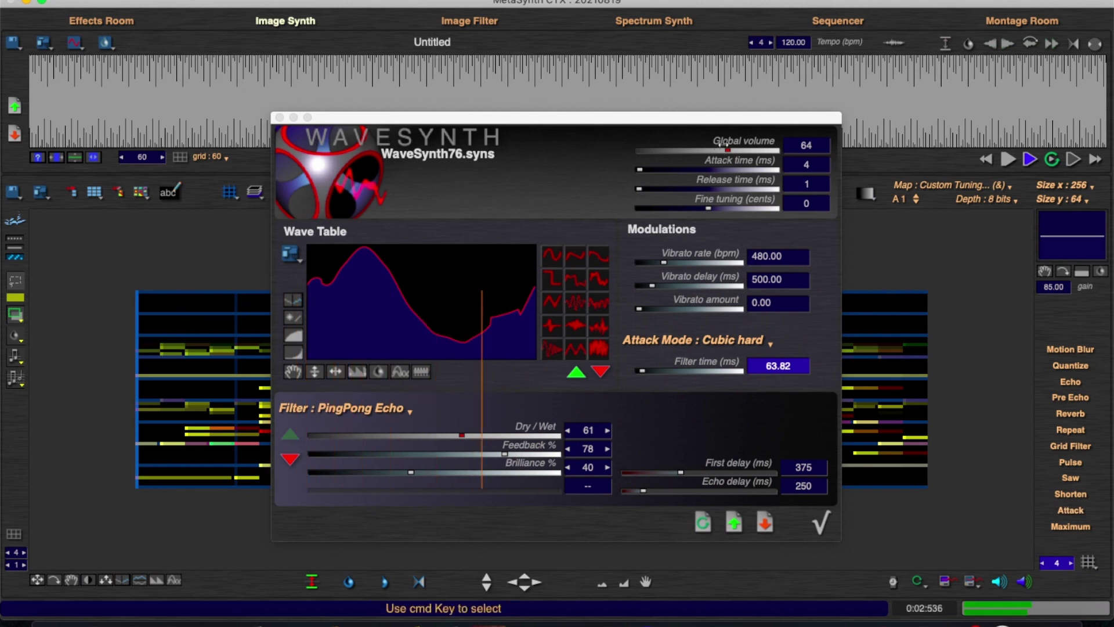
{"action": "left_click_drag", "start_coordinate": [728, 150], "coordinate": [716, 150]}
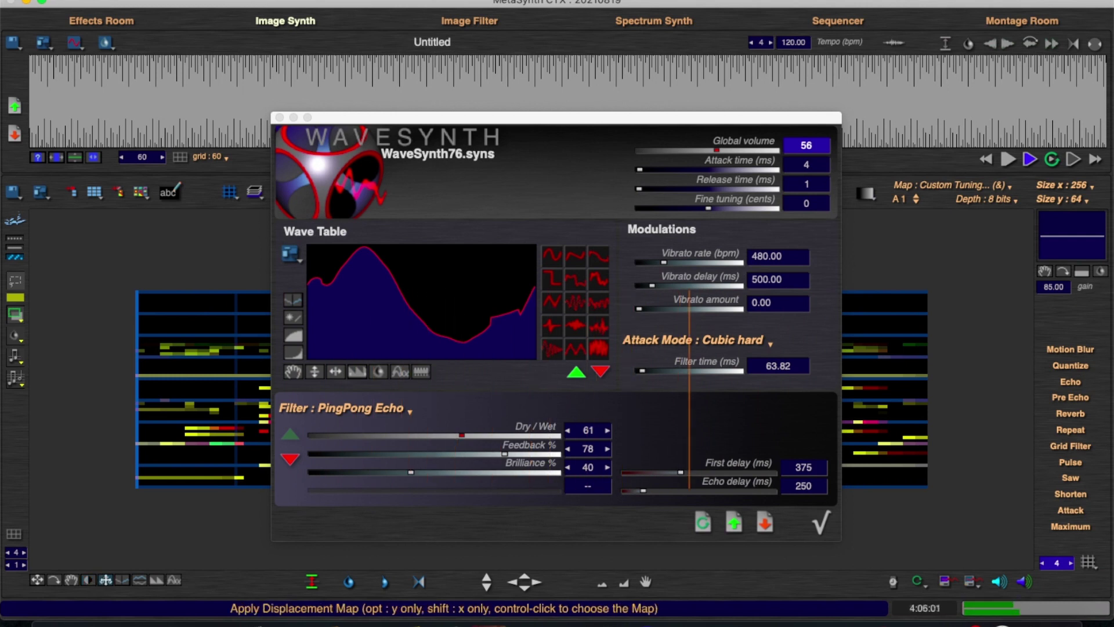
Step: Displace the image slightly with the displacement map, close the WaveSynth editor and quantize the image at effects grid size 4
{"action": "left_click_drag", "start_coordinate": [105, 580], "coordinate": [108, 578]}
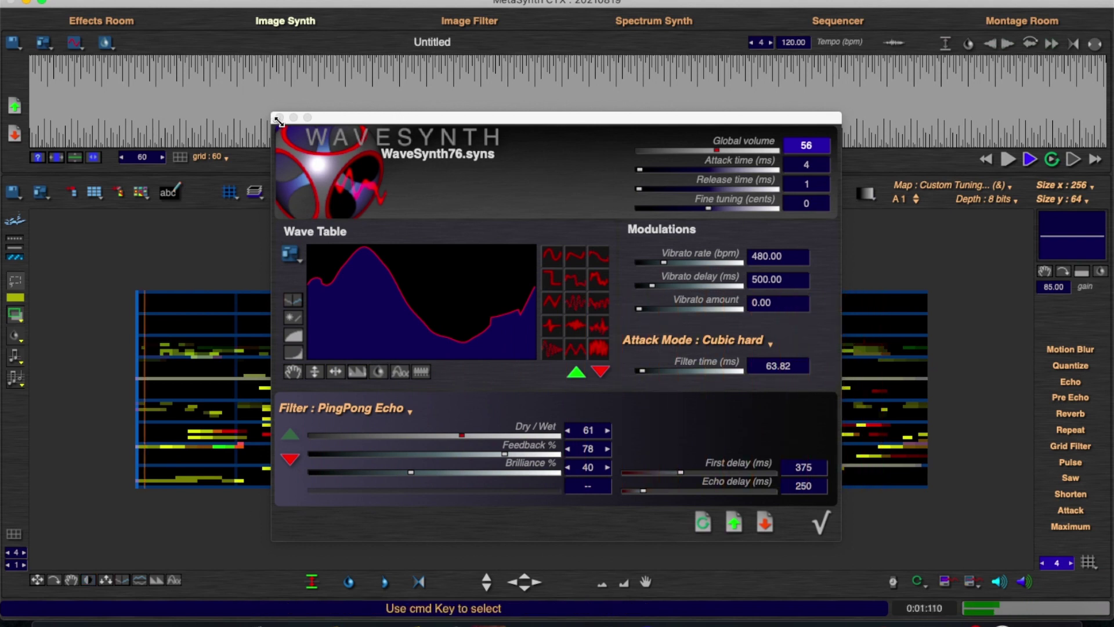
{"action": "left_click", "coordinate": [280, 117]}
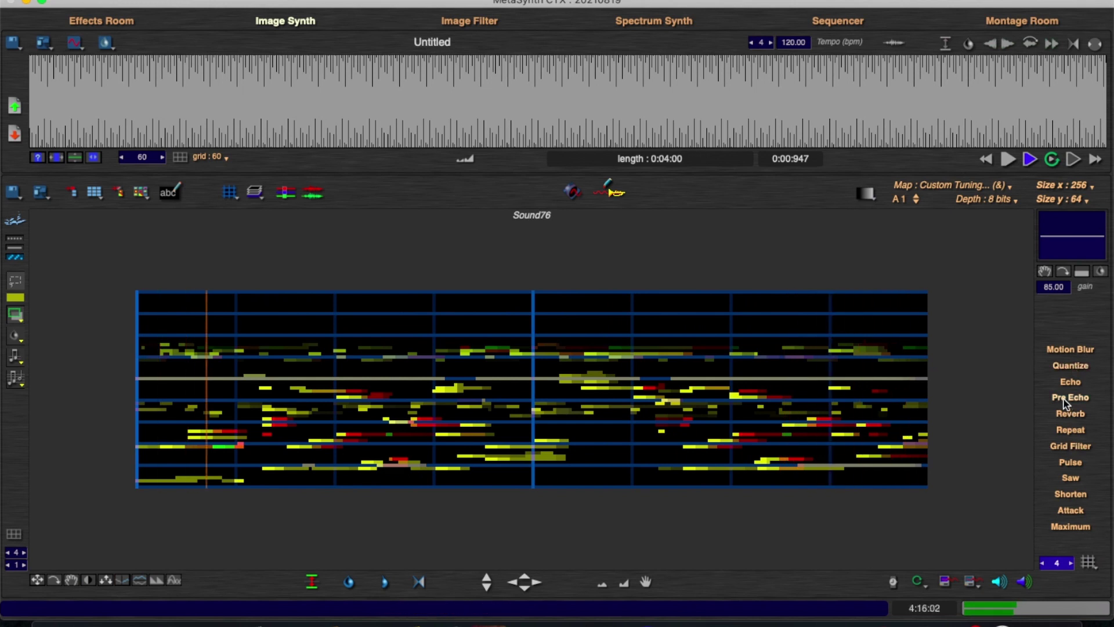
{"action": "left_click", "coordinate": [1069, 367]}
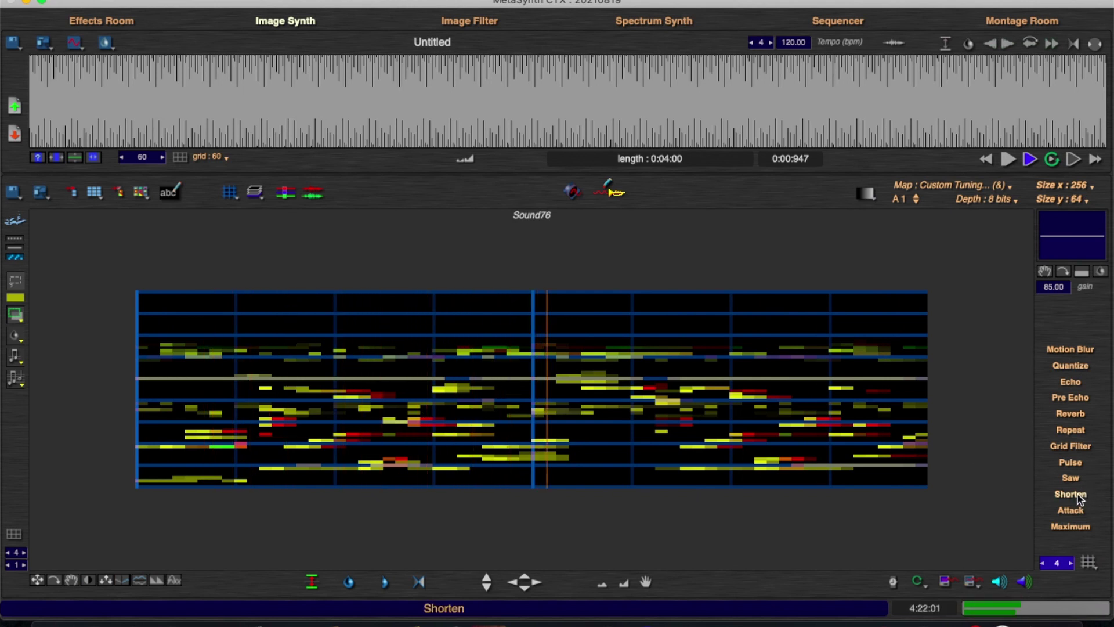
Step: Apply Motion Blur to the image and brighten its notes with the contrast adjustment
{"action": "left_click", "coordinate": [1071, 347]}
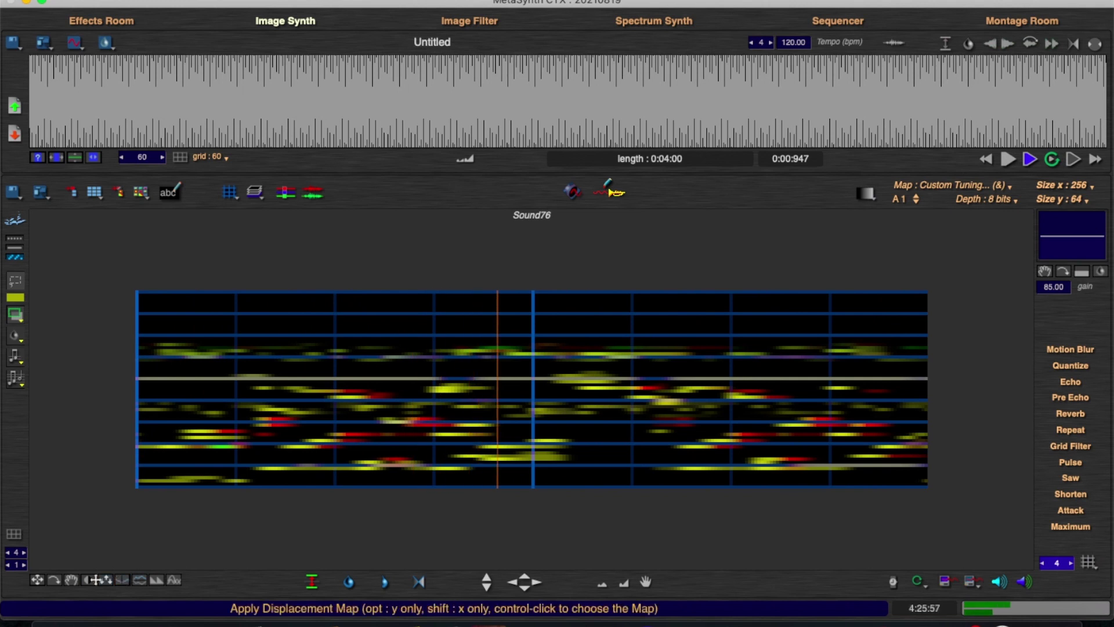
{"action": "left_click_drag", "start_coordinate": [88, 579], "coordinate": [106, 531]}
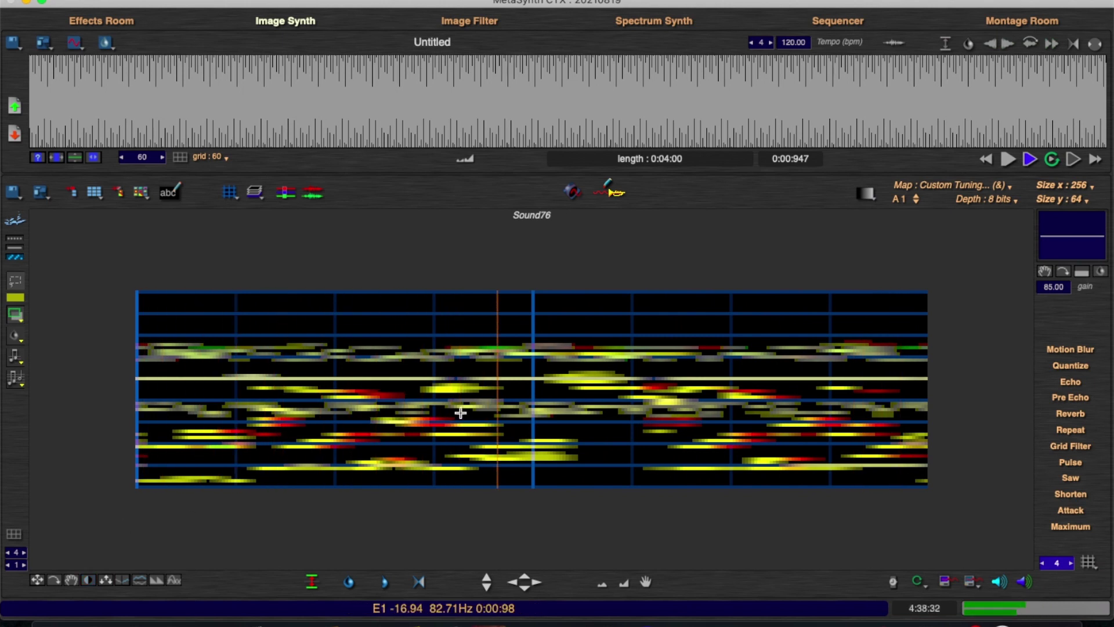
Step: Reopen the WaveSynth editor, setting the filter time to 123.03 ms and the global volume to 50
{"action": "left_click", "coordinate": [609, 191]}
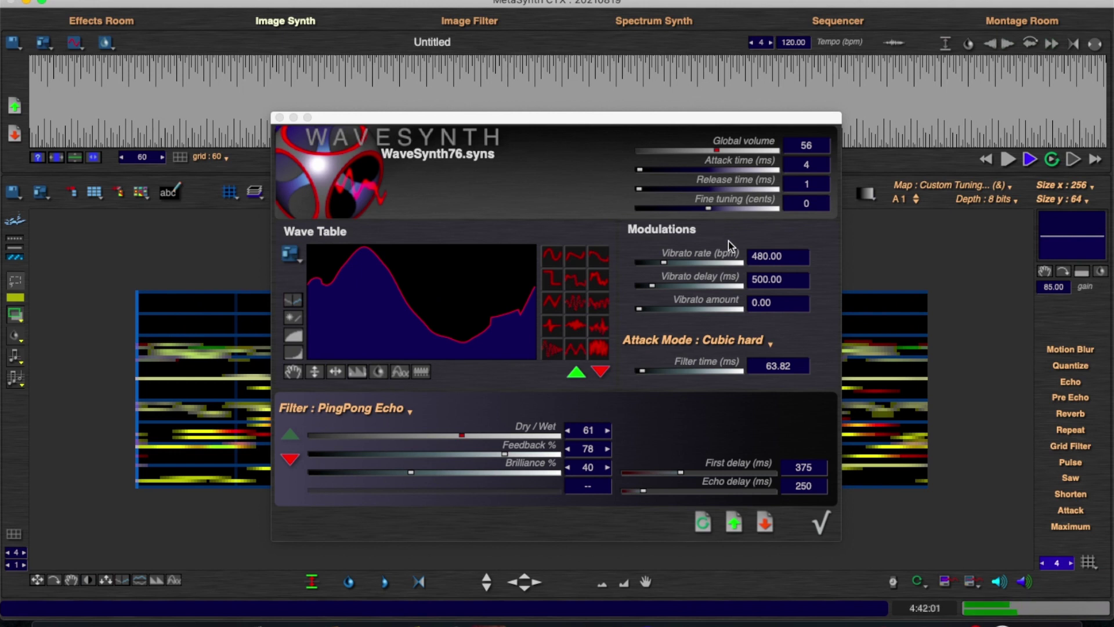
{"action": "left_click", "coordinate": [645, 372]}
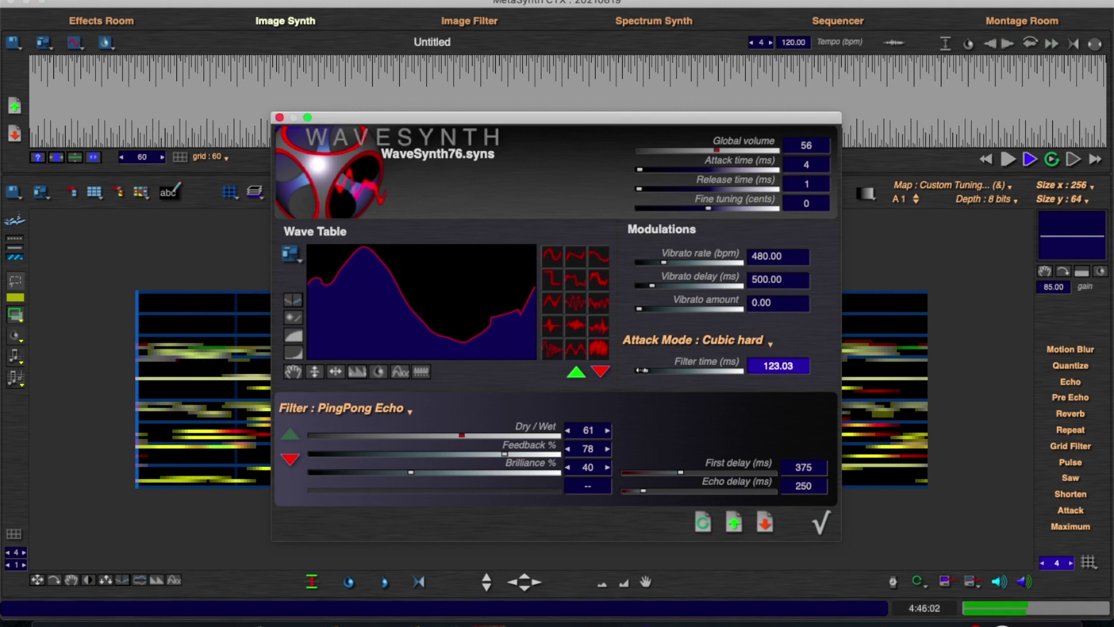
{"action": "left_click", "coordinate": [714, 151]}
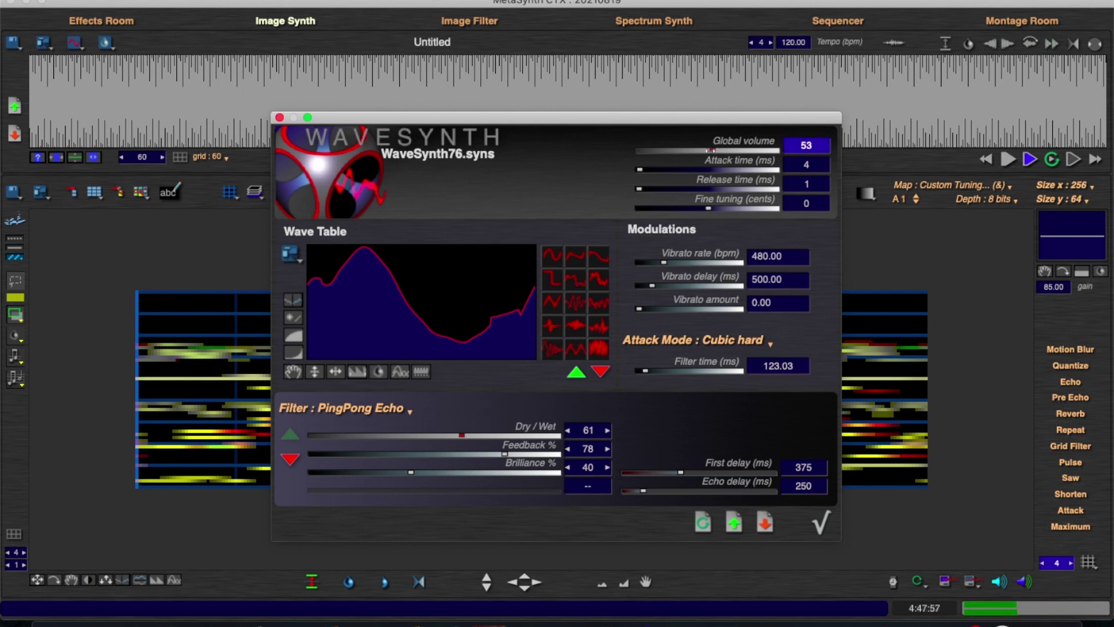
{"action": "left_click_drag", "start_coordinate": [710, 151], "coordinate": [708, 151]}
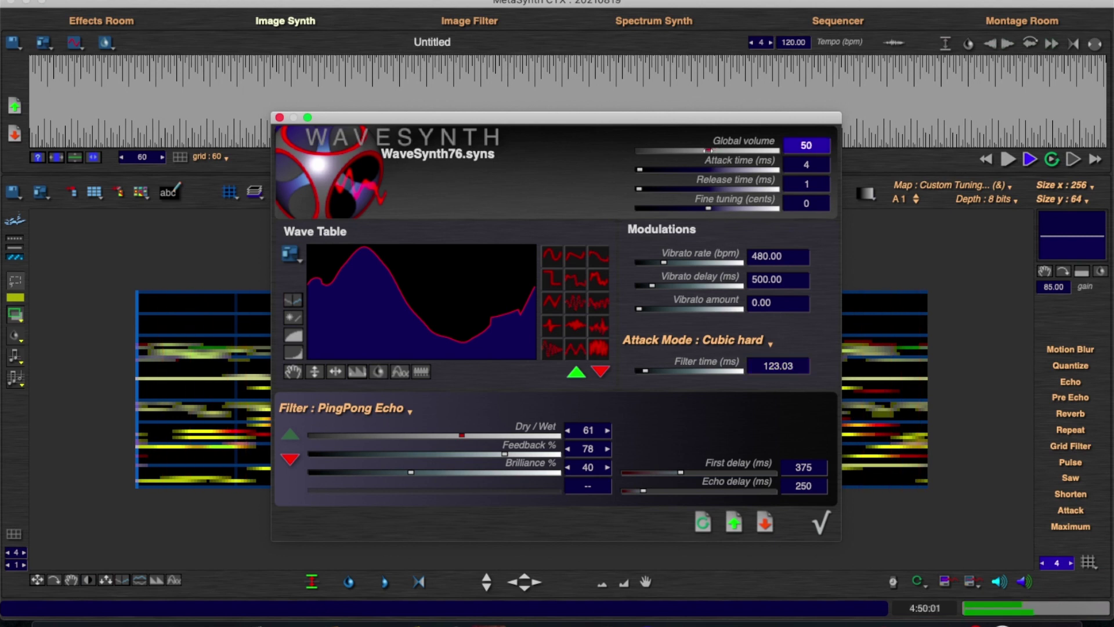
Step: Raise the filter time in stages to 425.13 ms while lowering the global volume to 42
{"action": "left_click", "coordinate": [649, 370]}
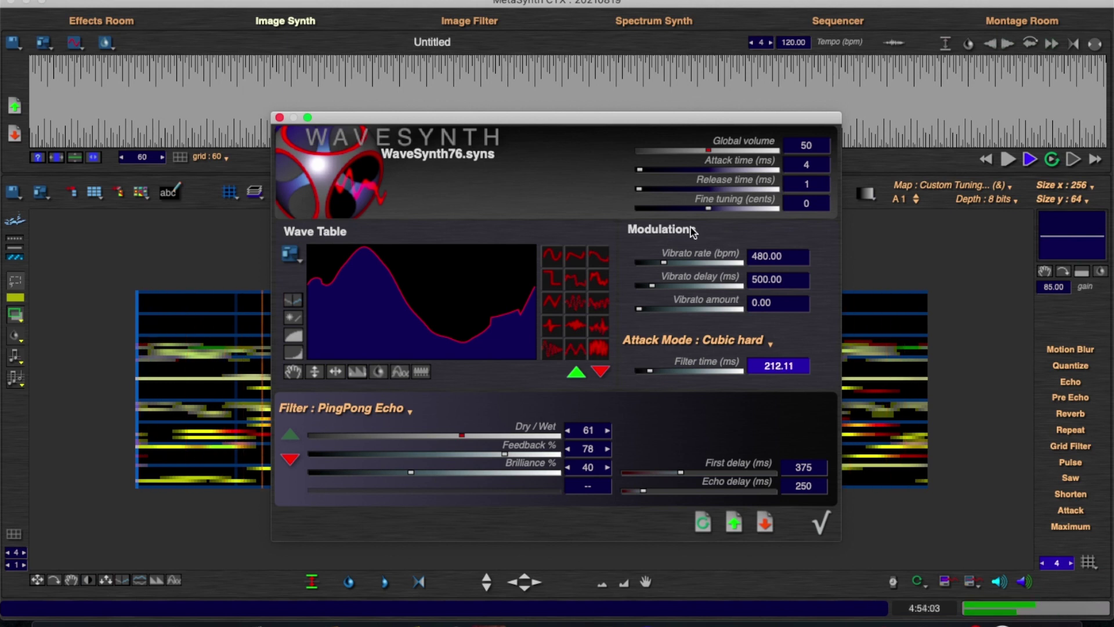
{"action": "left_click", "coordinate": [705, 150]}
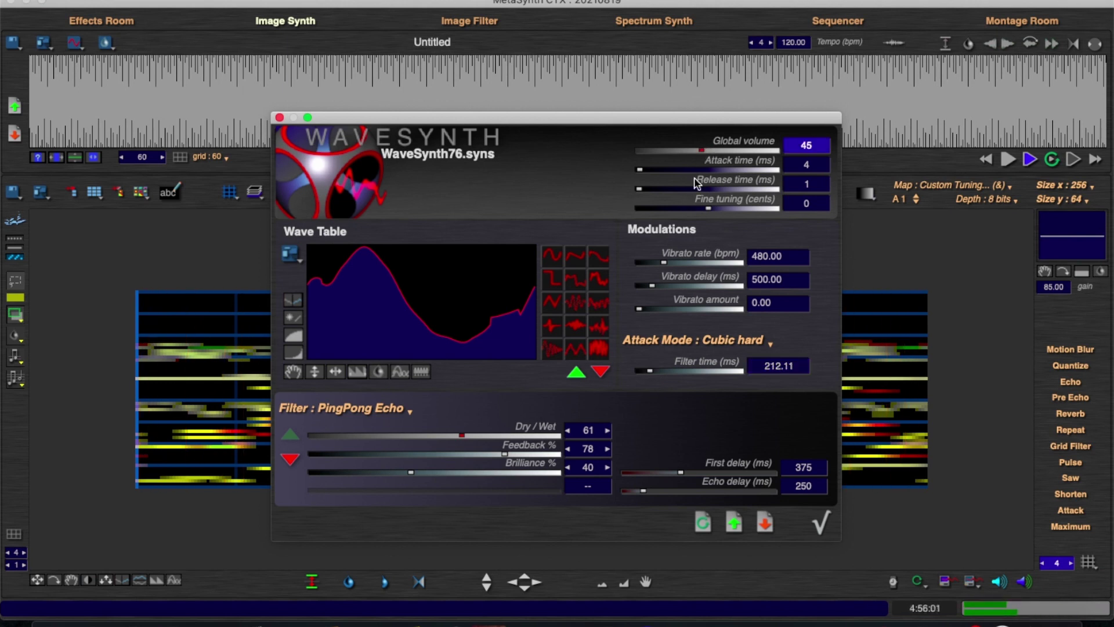
{"action": "left_click_drag", "start_coordinate": [653, 371], "coordinate": [659, 371]}
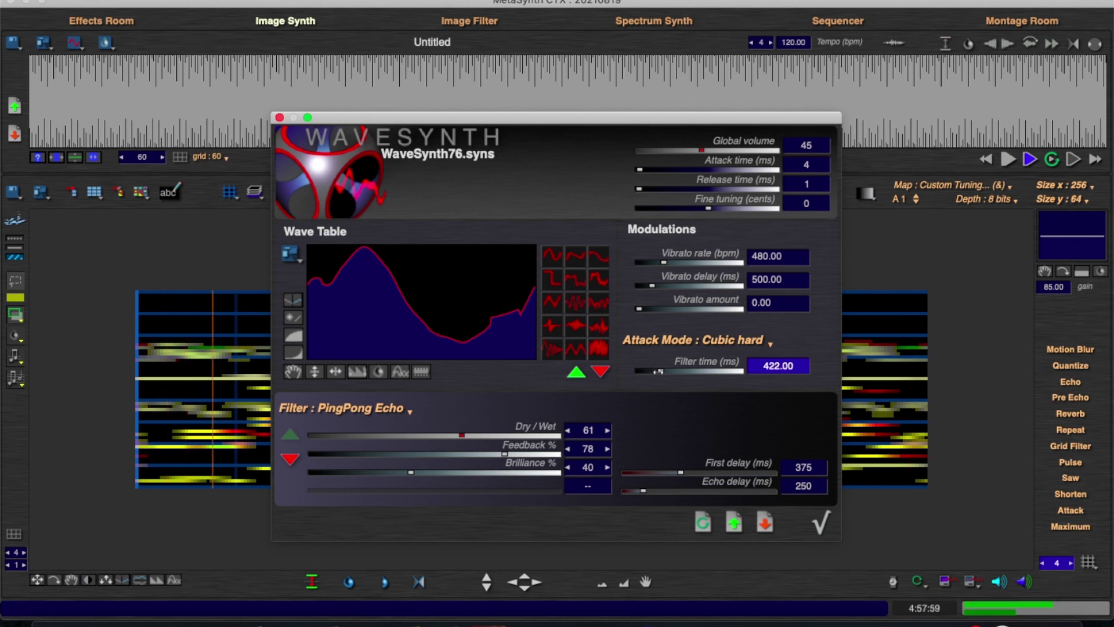
{"action": "left_click", "coordinate": [700, 150]}
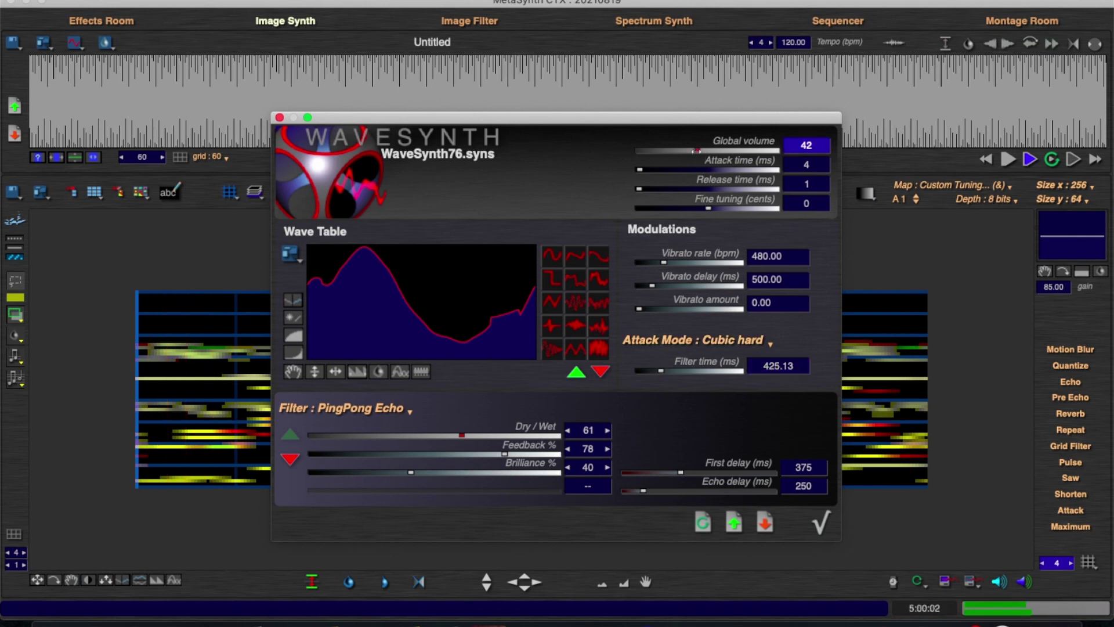
Step: Reshape the wave table into a plain sine wave and fade the global volume down to 21
{"action": "left_click_drag", "start_coordinate": [694, 151], "coordinate": [697, 151]}
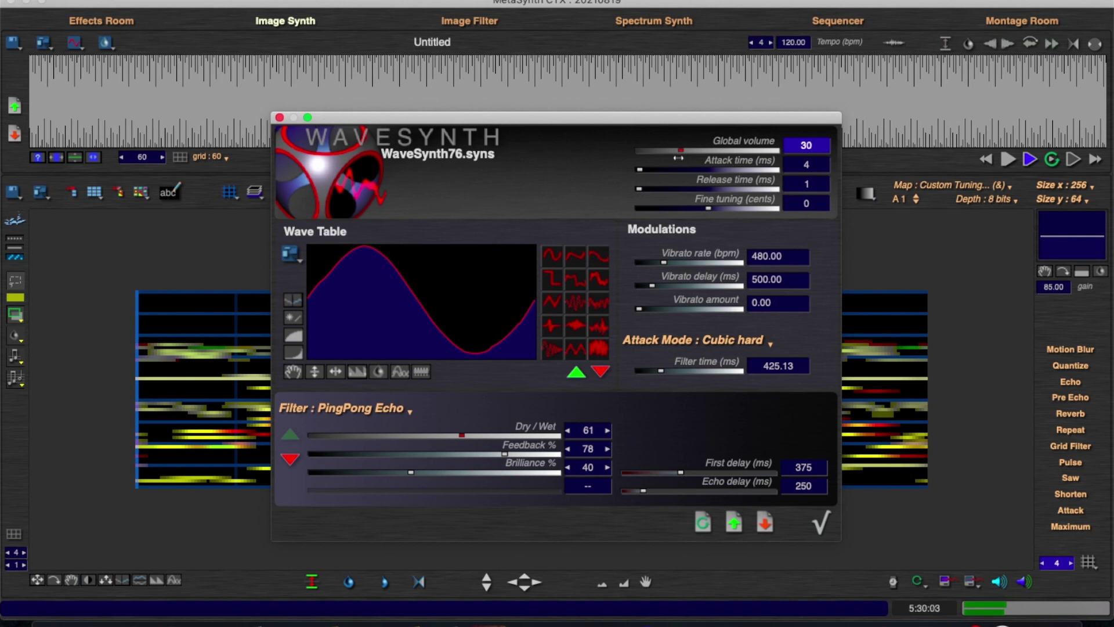
{"action": "left_click_drag", "start_coordinate": [671, 164], "coordinate": [671, 172]}
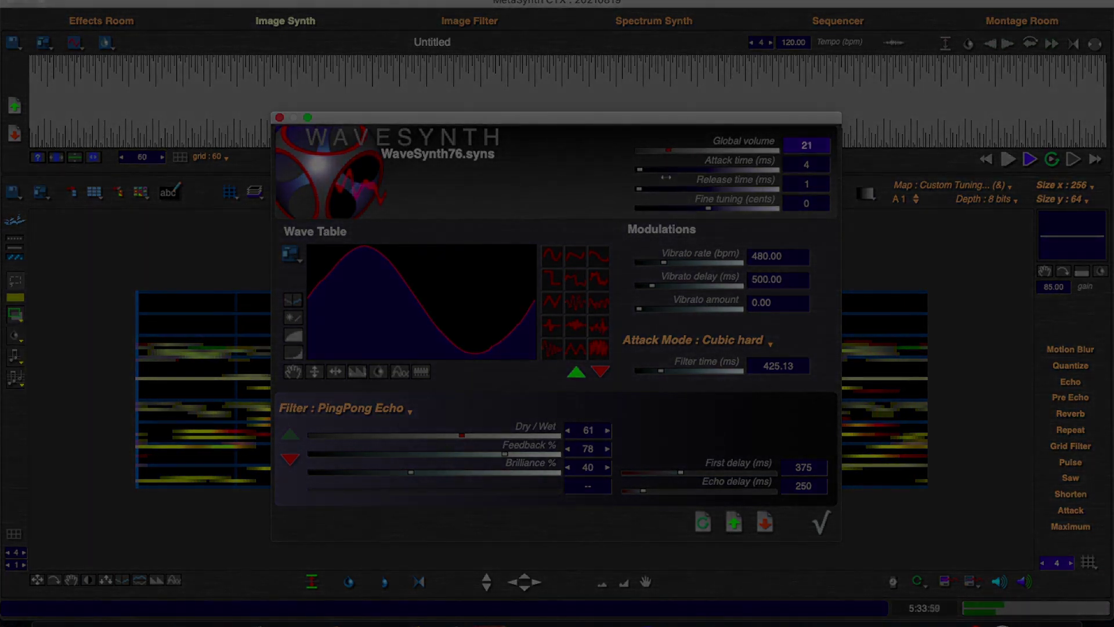